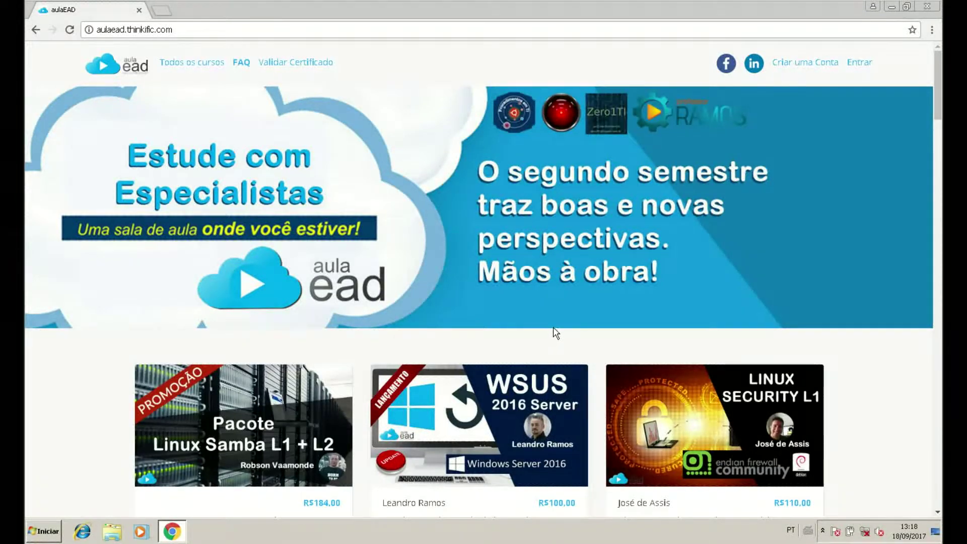
- Open Aula-05-A-WPS-Office-EstatisticasBasicas from the WPS Office 2016 desktop folder in WPS Spreadsheets
left_click(892, 7)
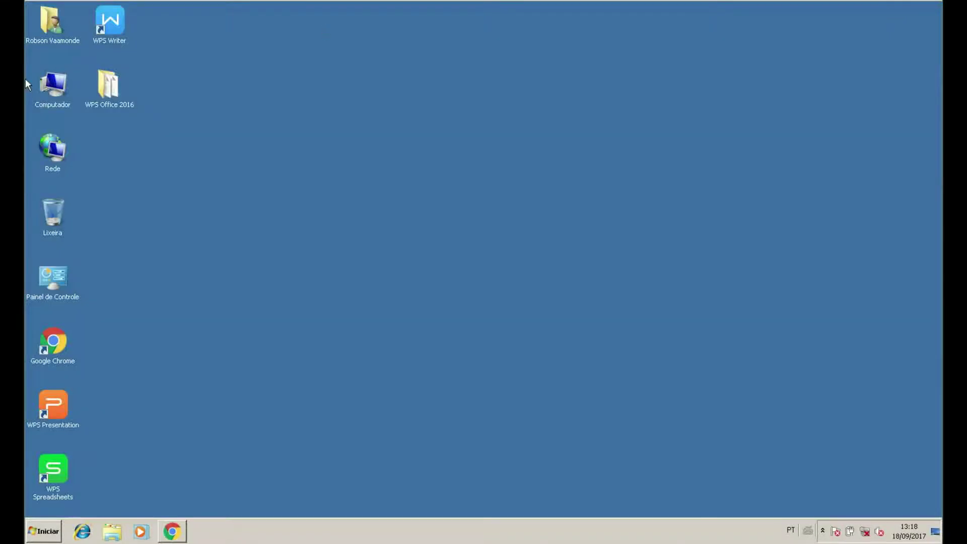
double_click(103, 86)
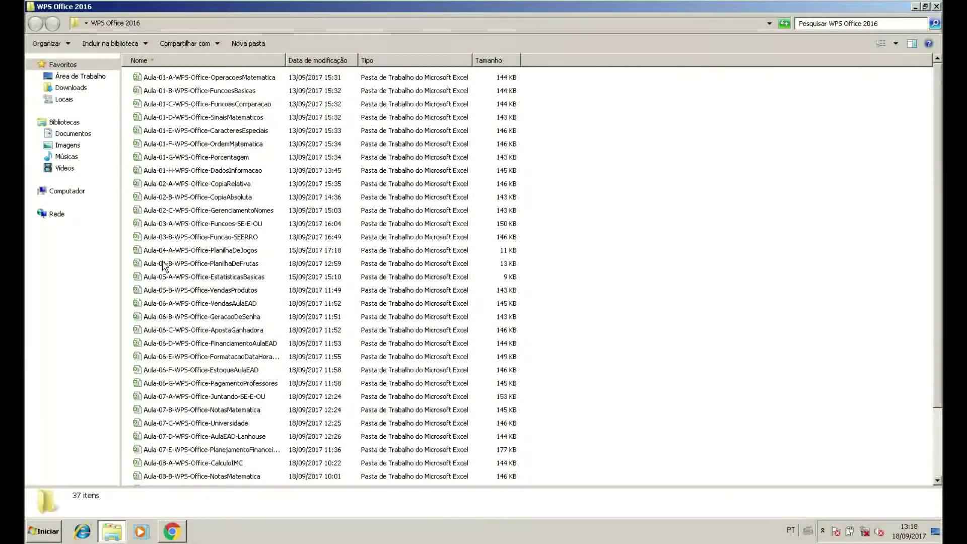
double_click(142, 279)
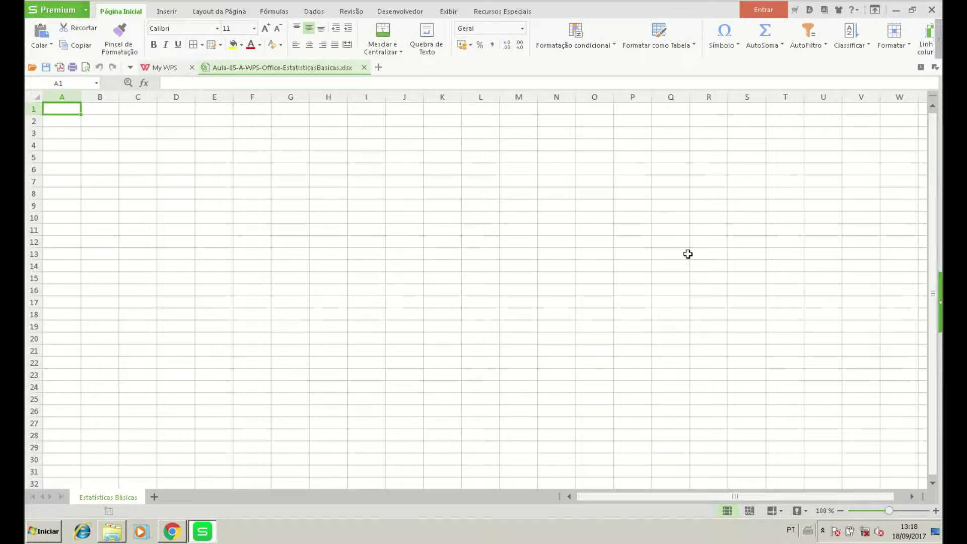
- Zoom the sheet to 400%, switch on Reading Layout highlighting, and select cell B2
scroll(407, 305, "up", 2)
scroll(407, 304, "up", 3)
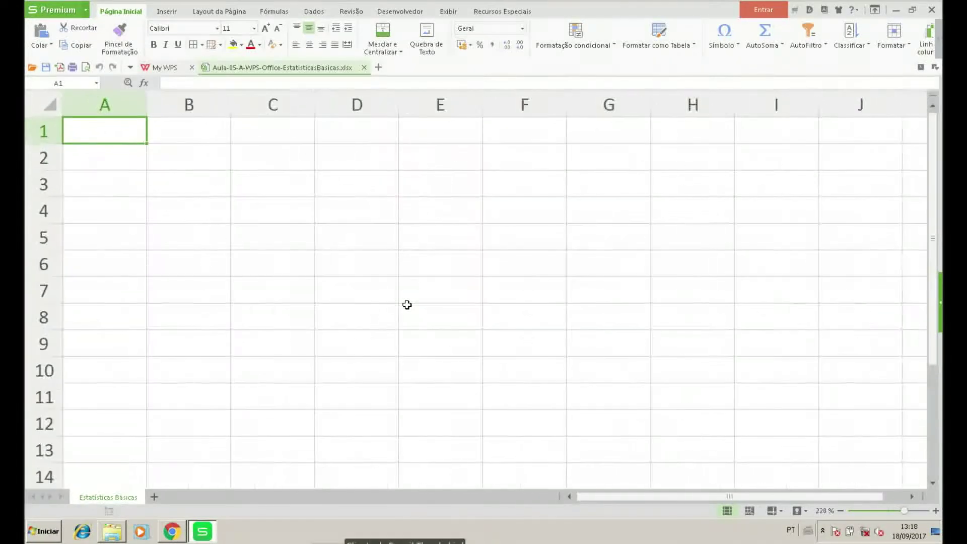
scroll(407, 305, "up", 6)
scroll(407, 304, "up", 1)
scroll(407, 305, "up", 2)
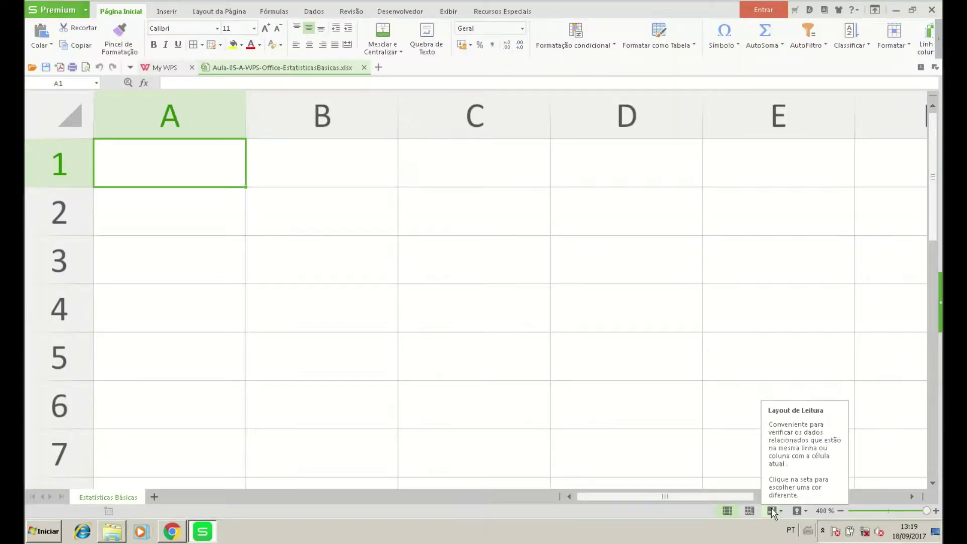
left_click(771, 508)
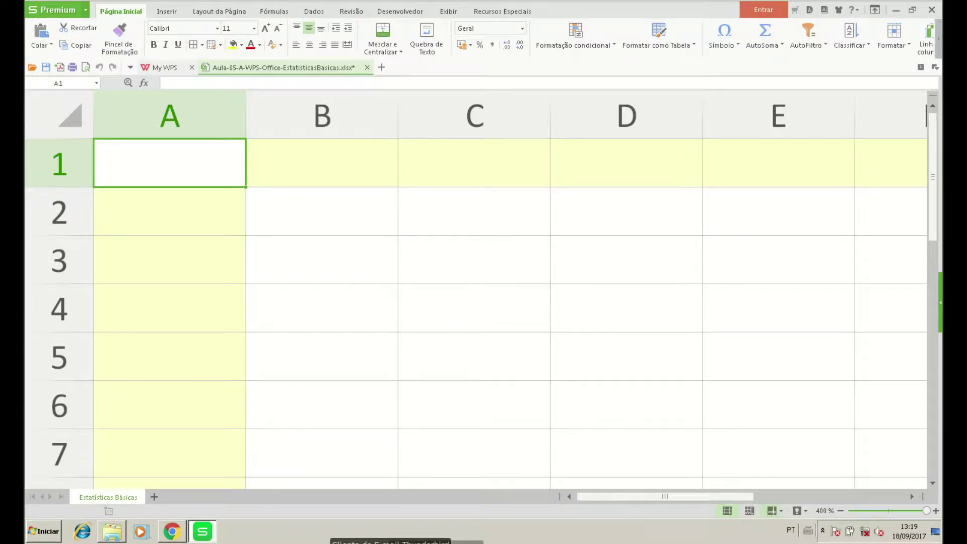
left_click(280, 212)
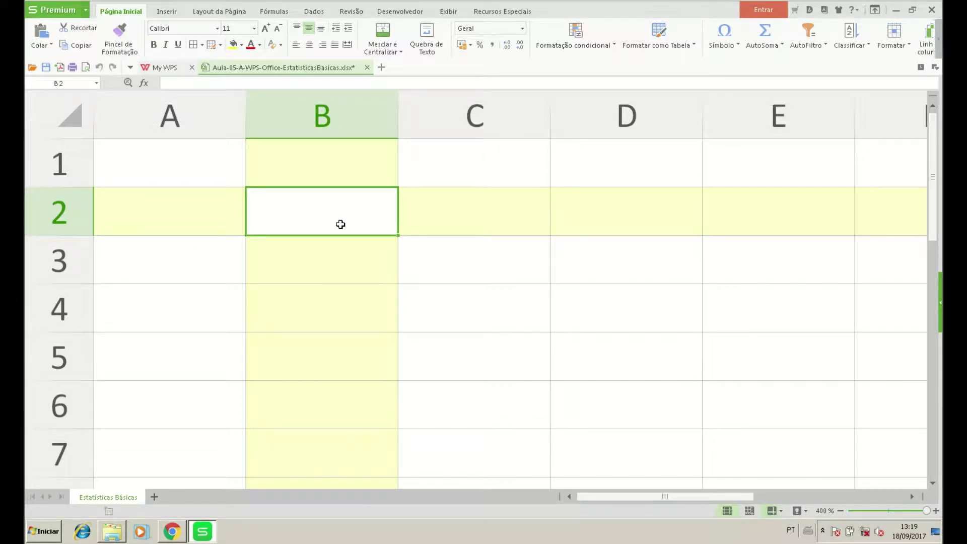
- Enter 'Estatísticas e Total de Pessoas' in B2, then trim B3's AutoComplete down to 'Estatísticas'
type("Estat")
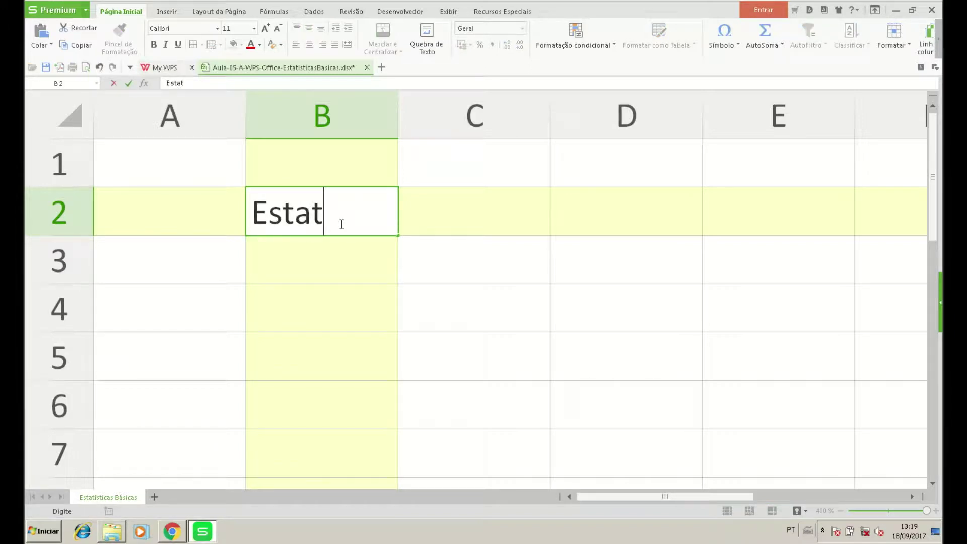
type("ísticas ")
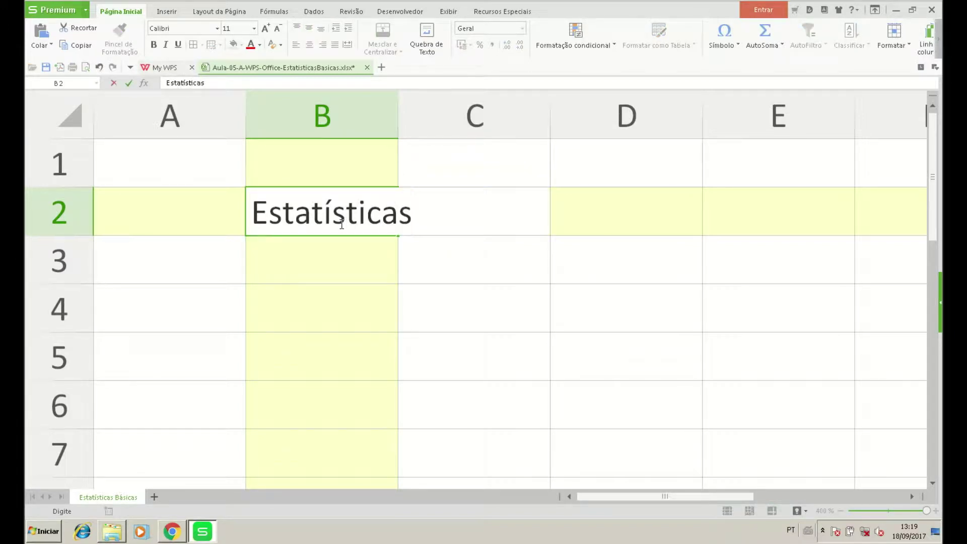
type("e Total ")
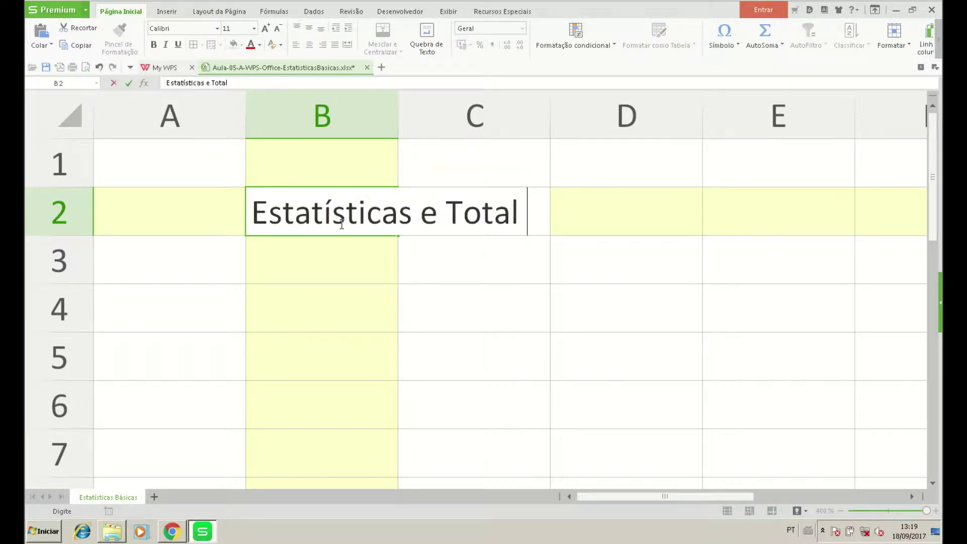
type("de Pessoas")
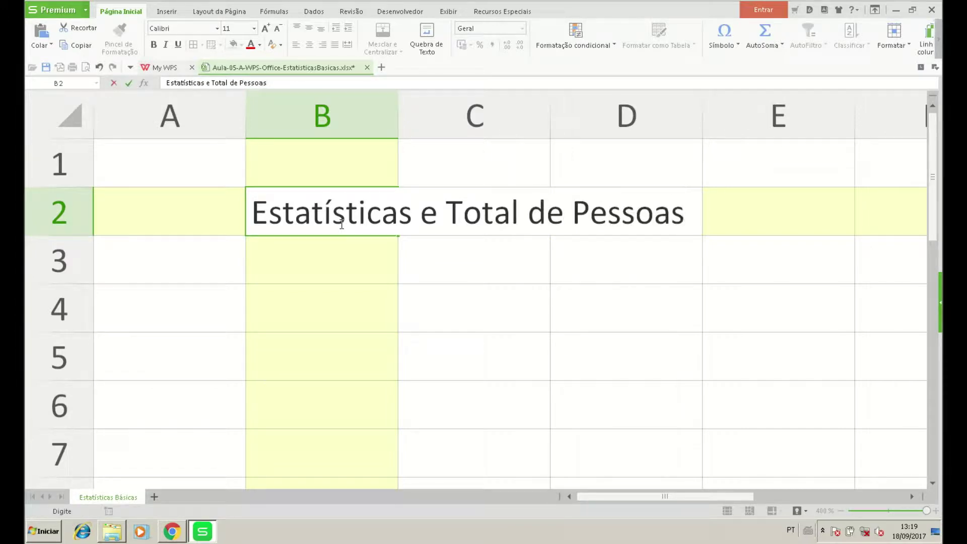
key("Return")
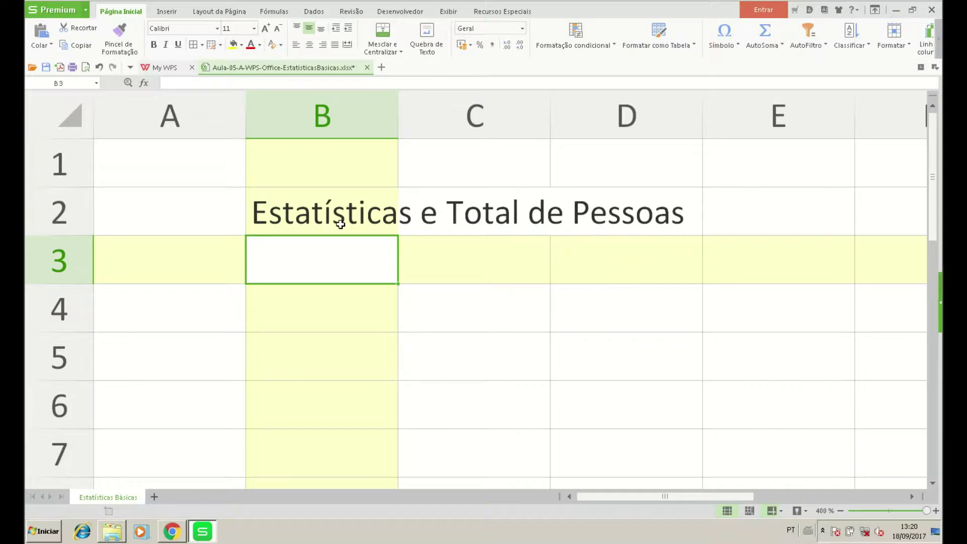
type("Estatísticas e Total de Pessoas")
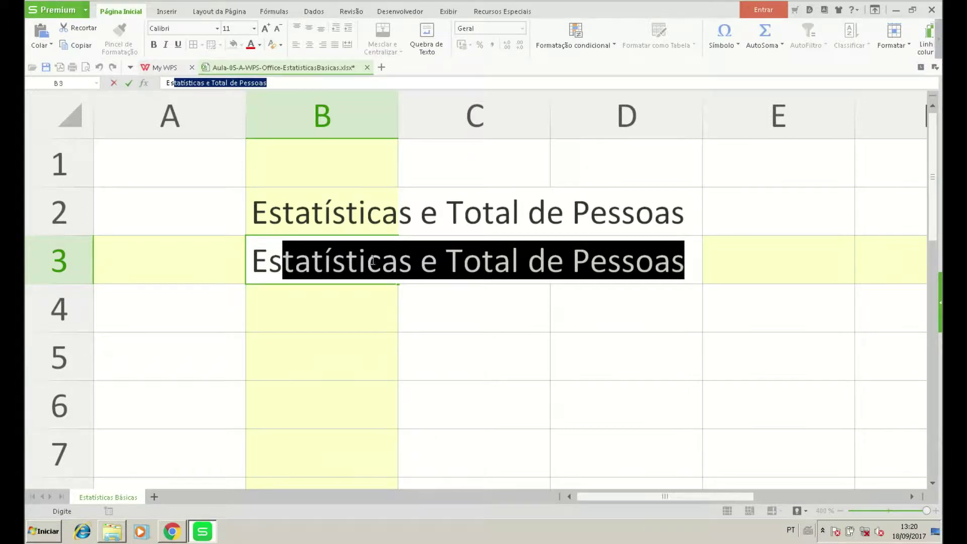
left_click(421, 262)
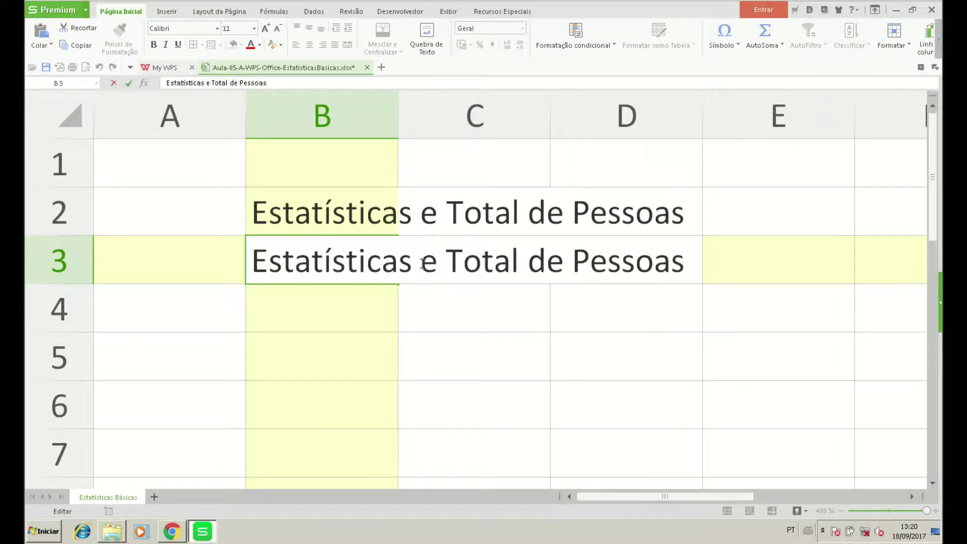
left_click_drag(421, 262, 692, 281)
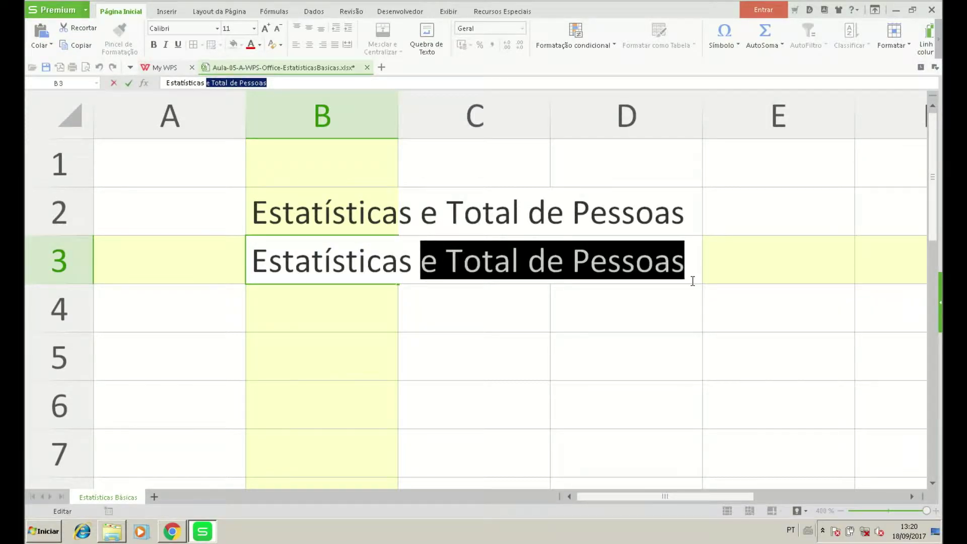
key("BackSpace")
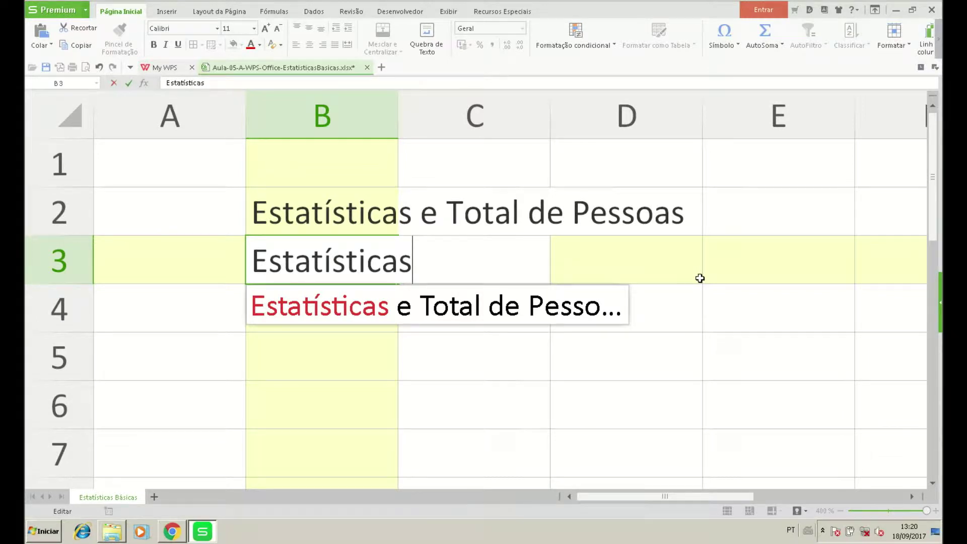
key("Return")
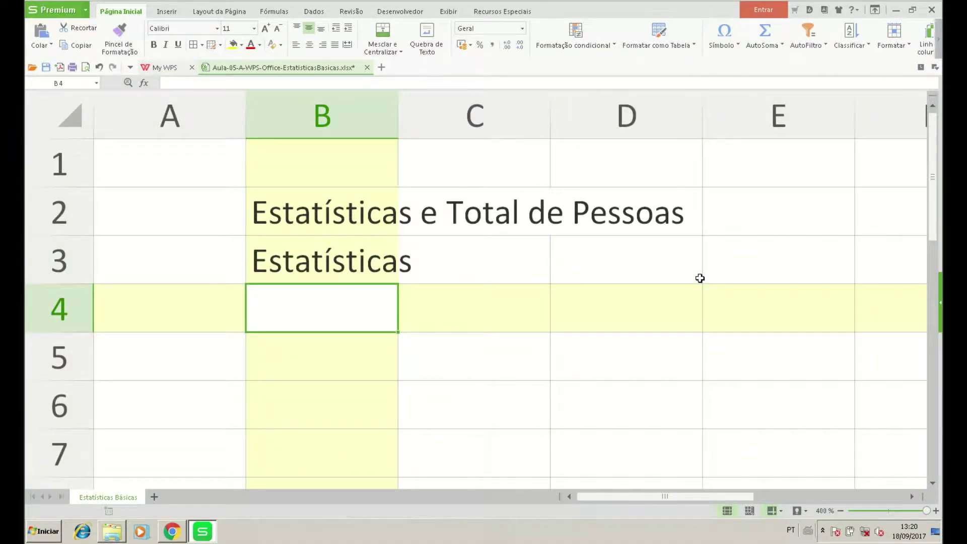
- Enter the headers 'Homens' in B4 and 'Média de Idade' in C4
type("Homens")
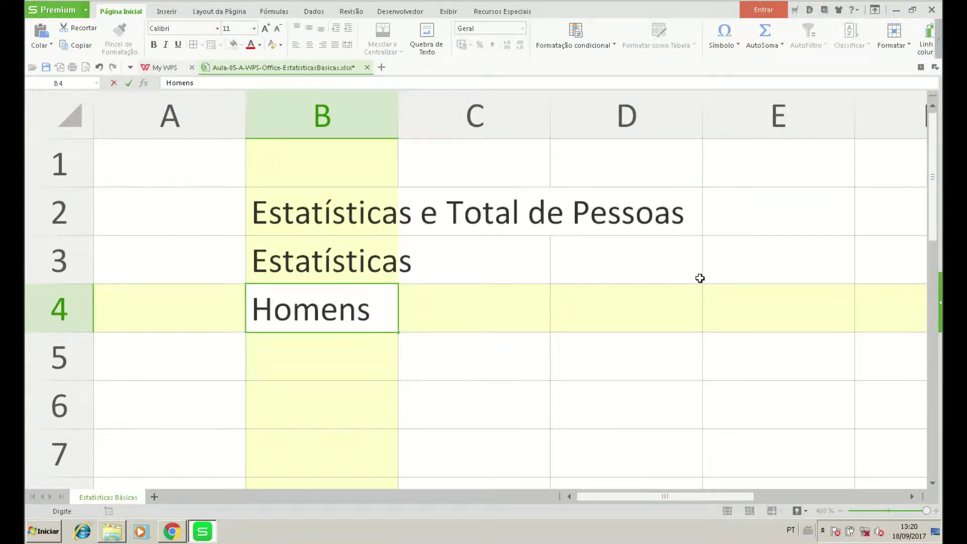
key("Tab")
type("Mé")
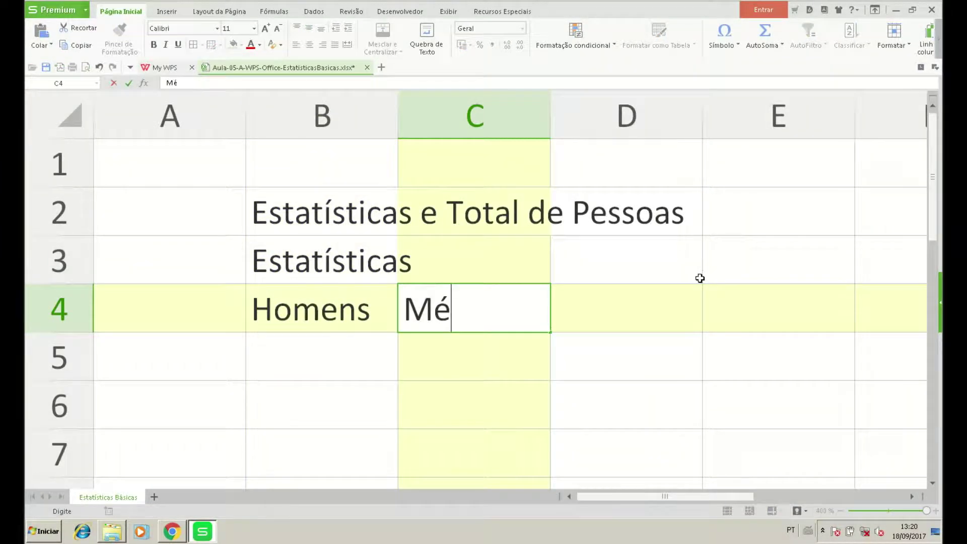
type("dia de Ide")
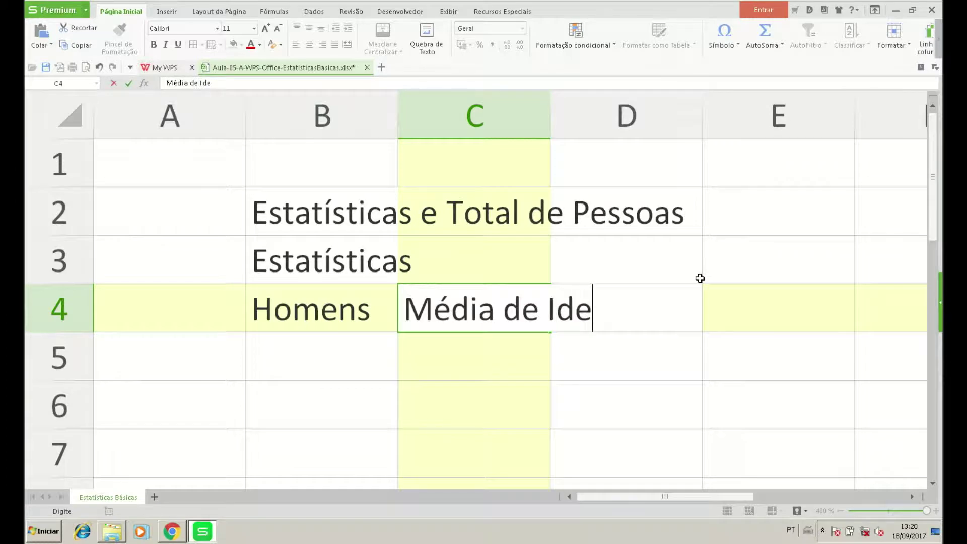
key("BackSpace")
type("ade")
key("Tab")
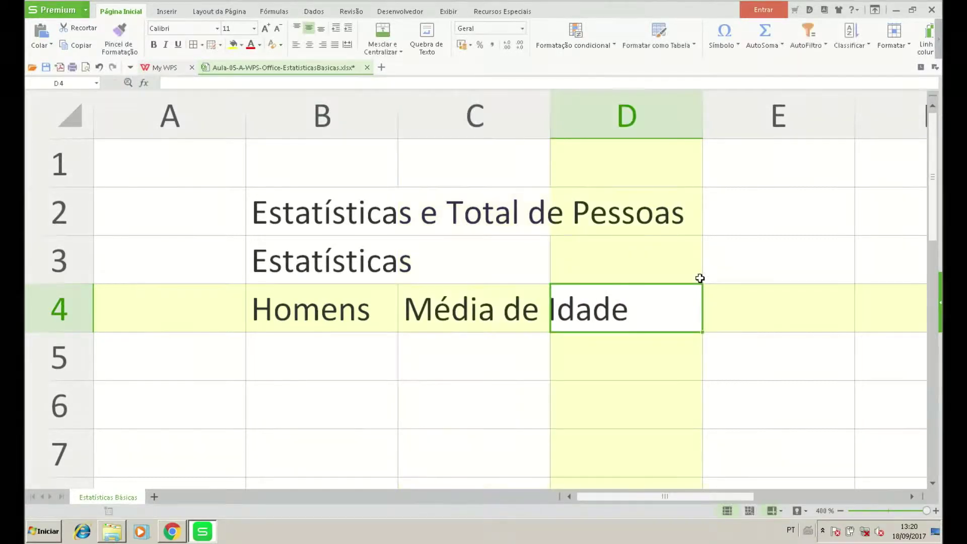
key("Return")
key("Up")
key("Up")
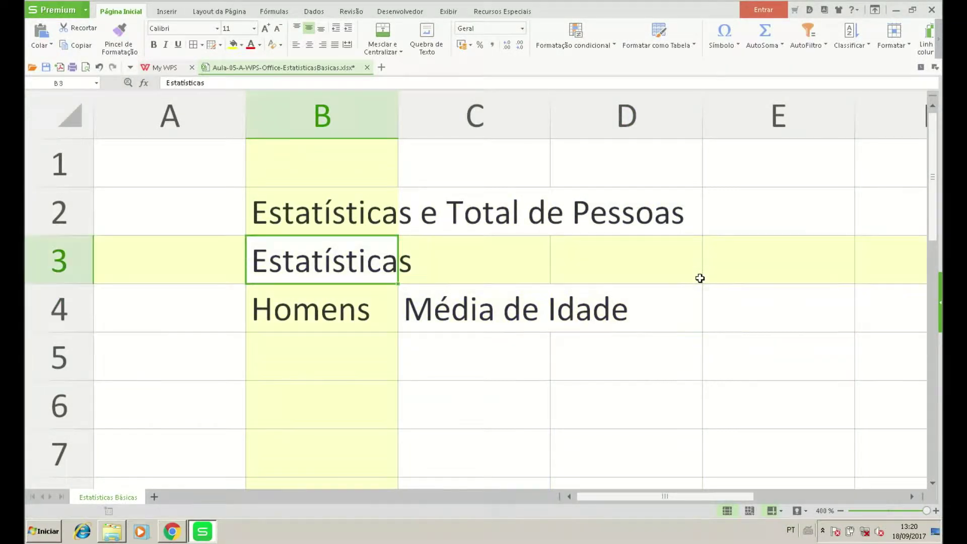
key("Right")
key("Right")
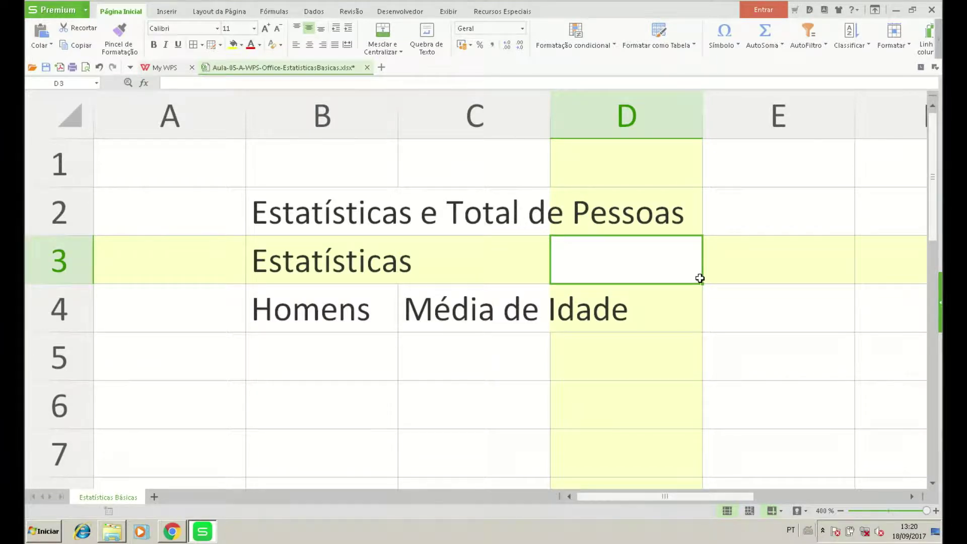
- Enter 'Total de Pessoas' in D3, then 'Mulheres' and 'Média de Idade' in D4 and E4
type("Total de")
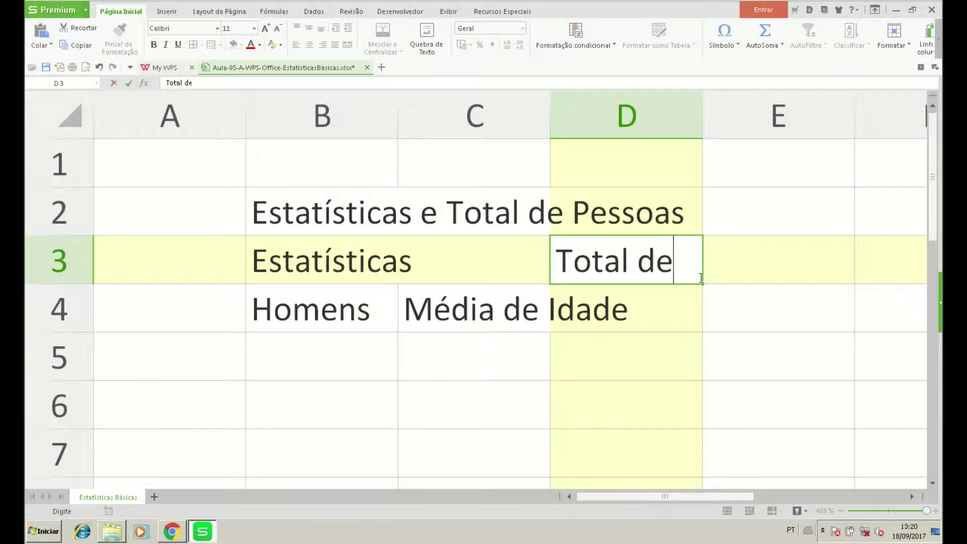
type(" Pessoas")
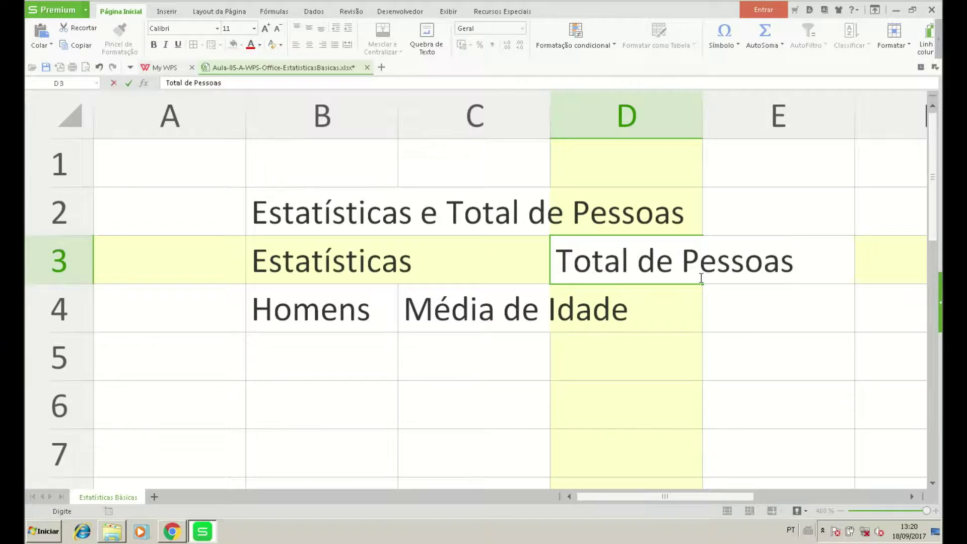
key("Return")
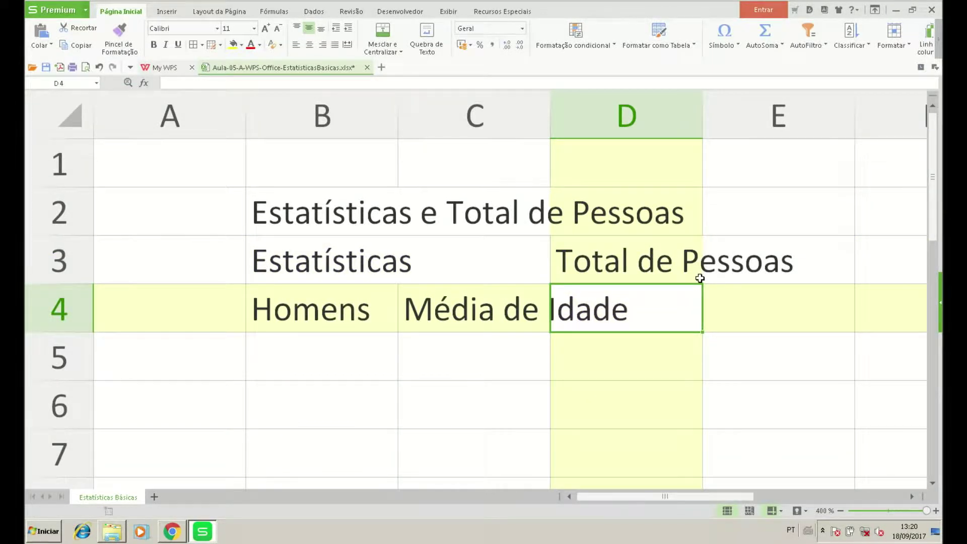
type("Mulhe")
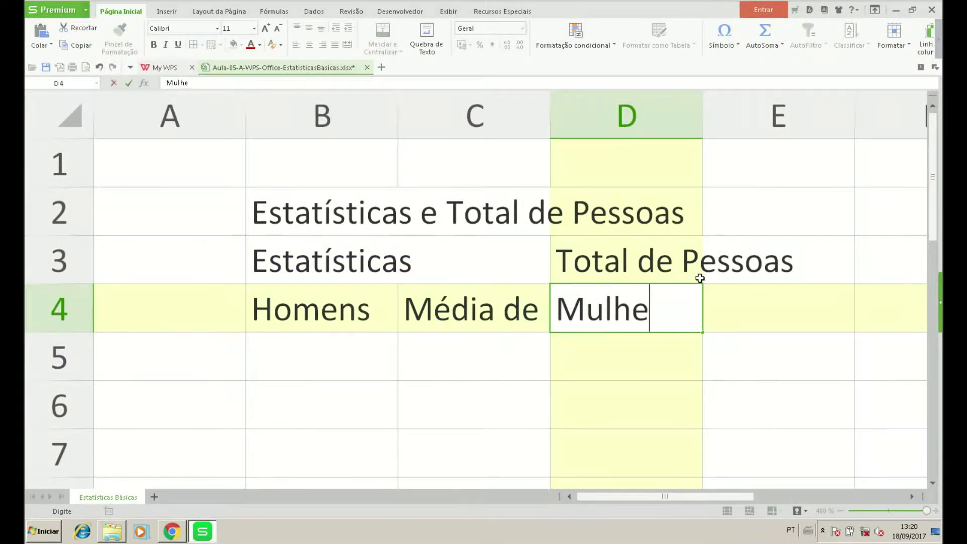
type("res")
key("Tab")
type("M")
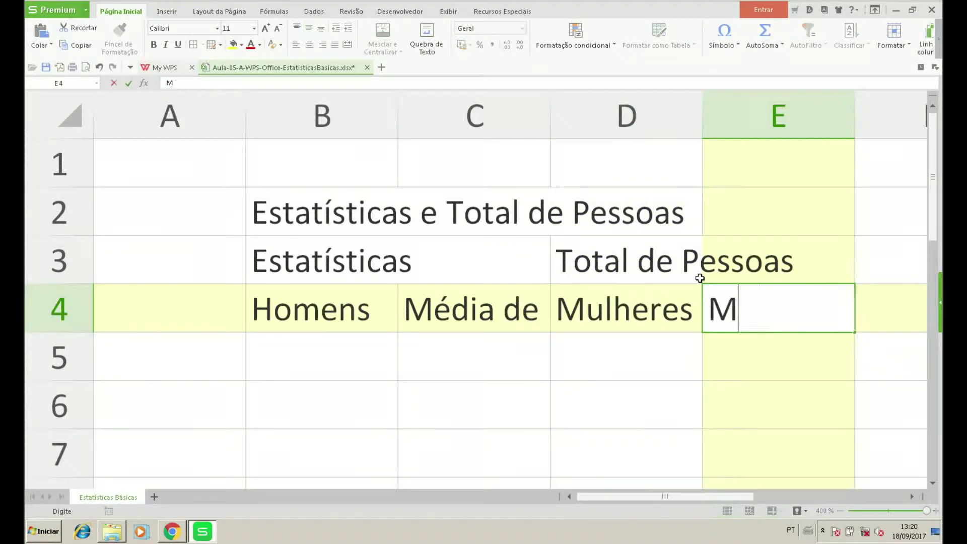
type("édia de Ida")
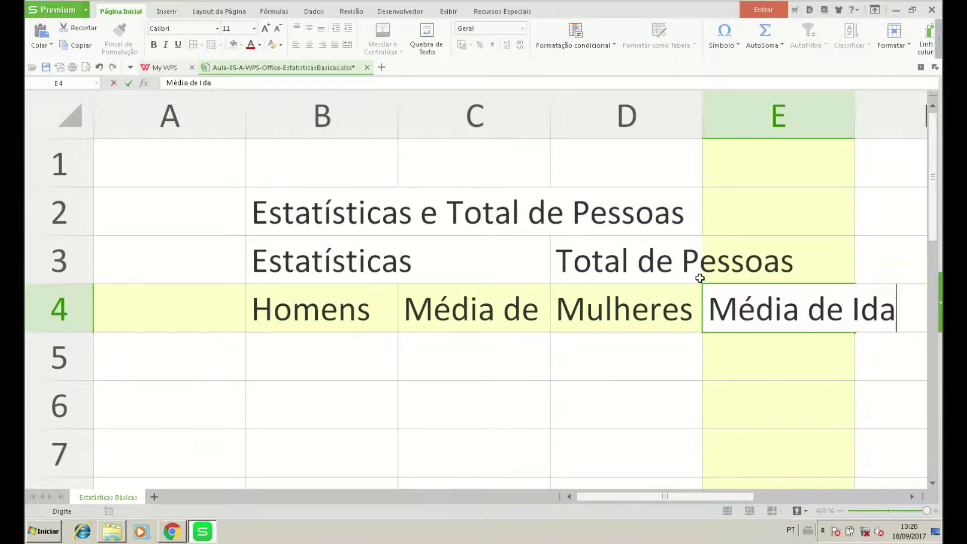
type("de")
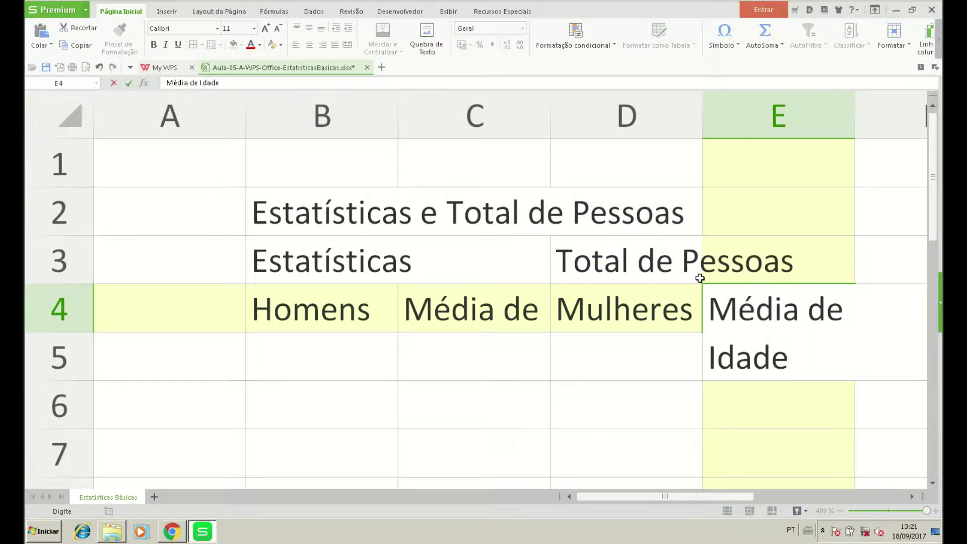
key("Return")
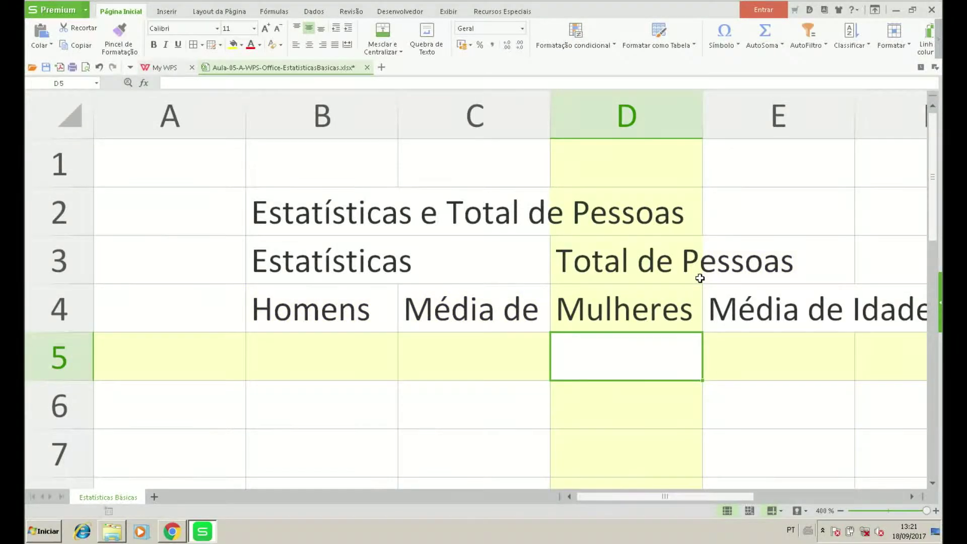
scroll(377, 316, "down", 3)
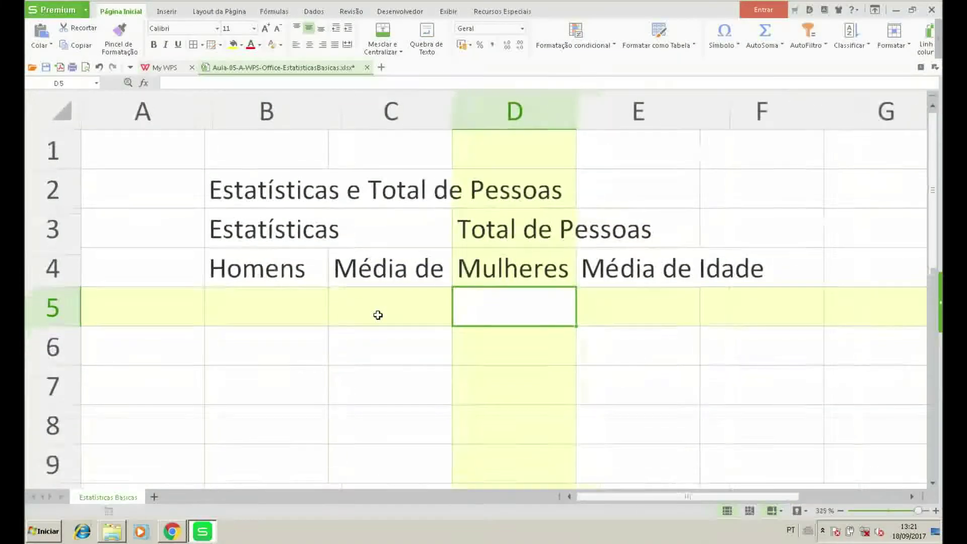
scroll(377, 315, "down", 1)
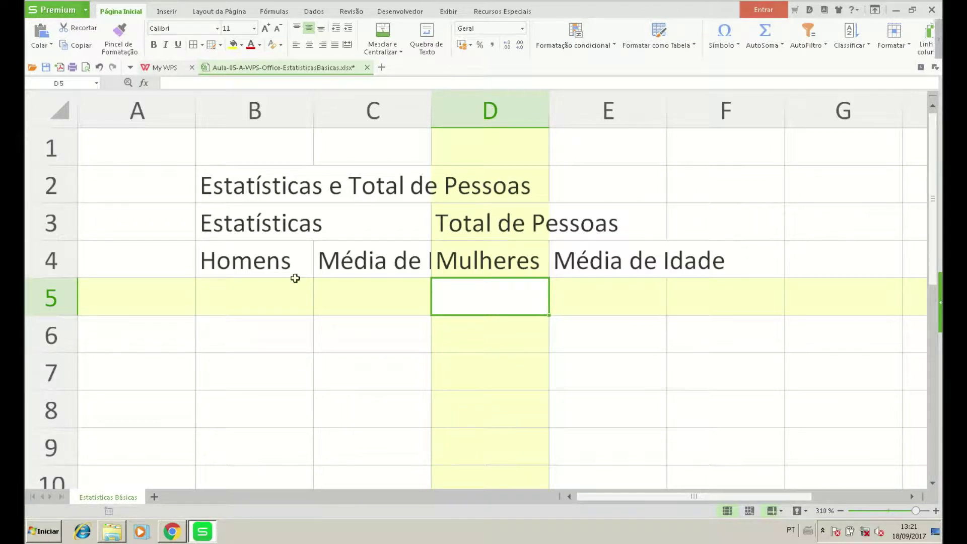
left_click(254, 298)
left_click(253, 323)
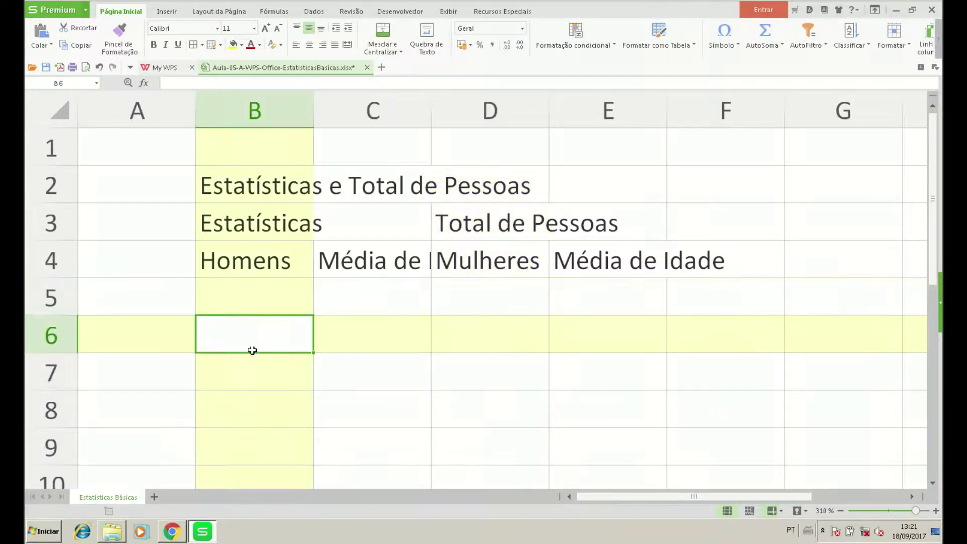
left_click(252, 364)
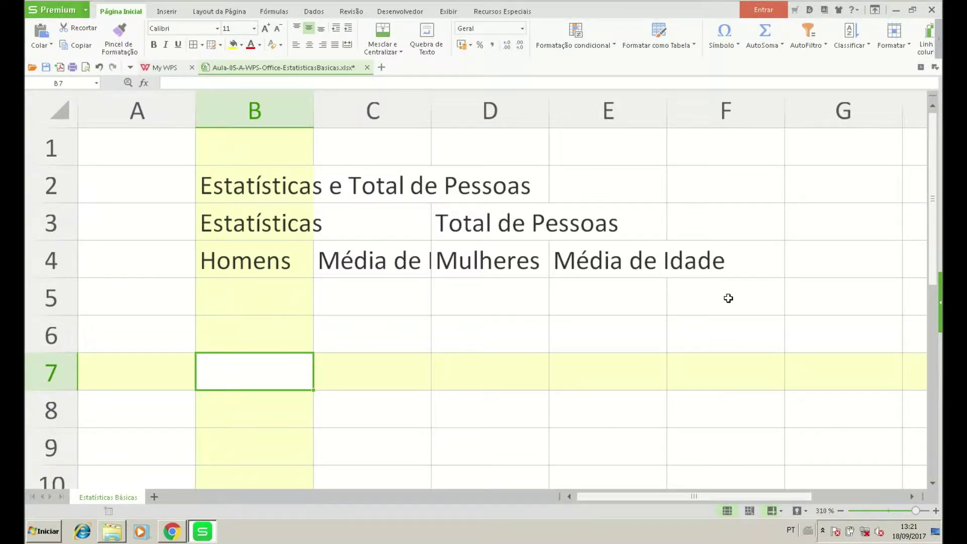
scroll(353, 287, "down", 2)
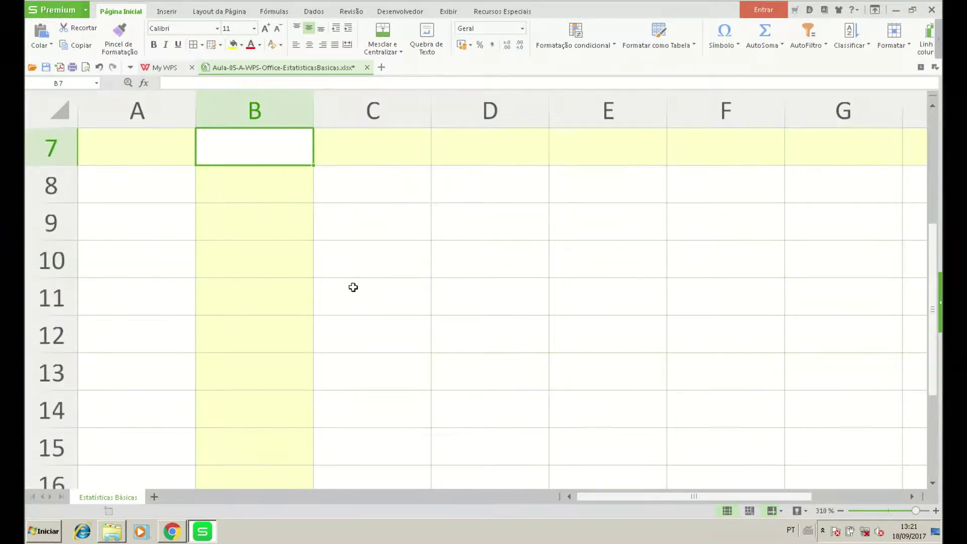
scroll(382, 296, "up", 3, "ctrl")
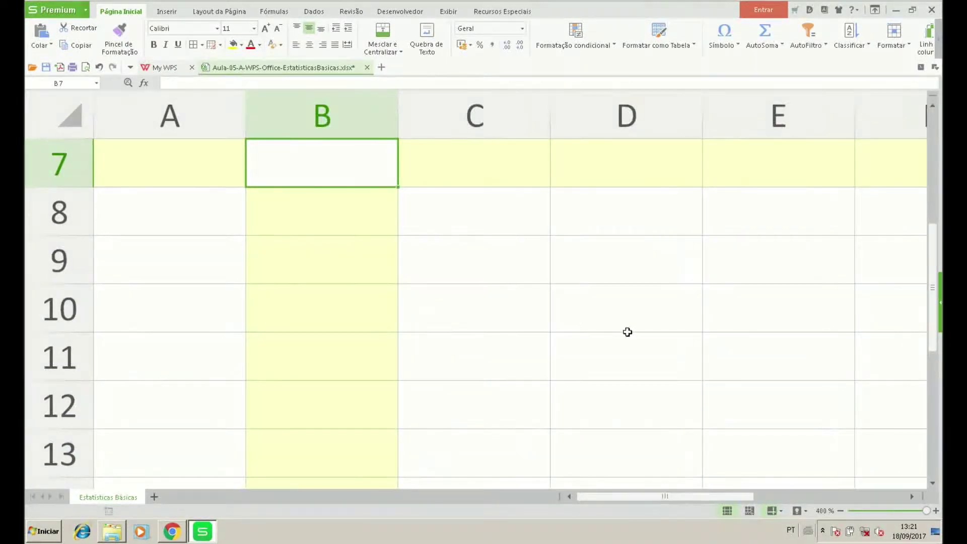
scroll(628, 332, "up", 1)
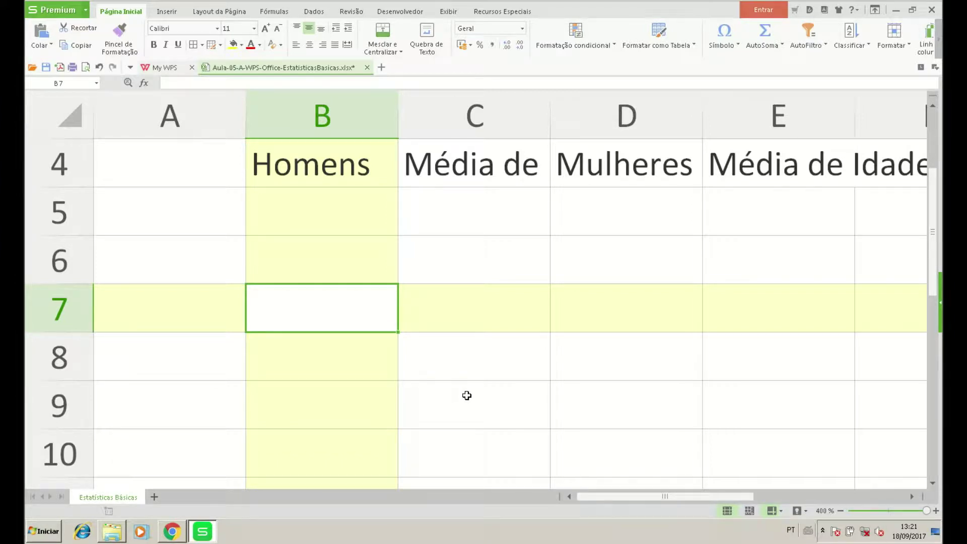
- Type the headers Nome, Sexo, Data Nascimento and Idade across B7 to E7
type("Nome")
key("Tab")
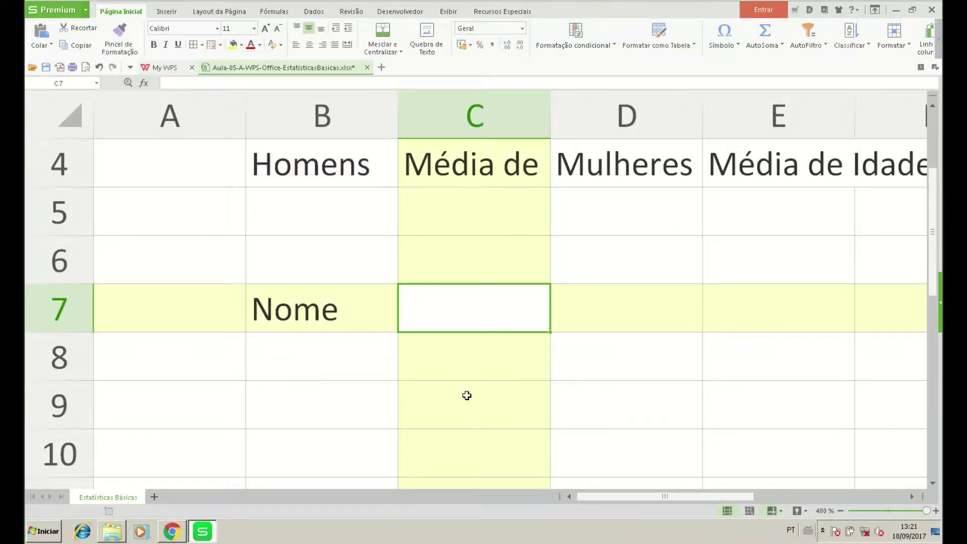
type("Sexo")
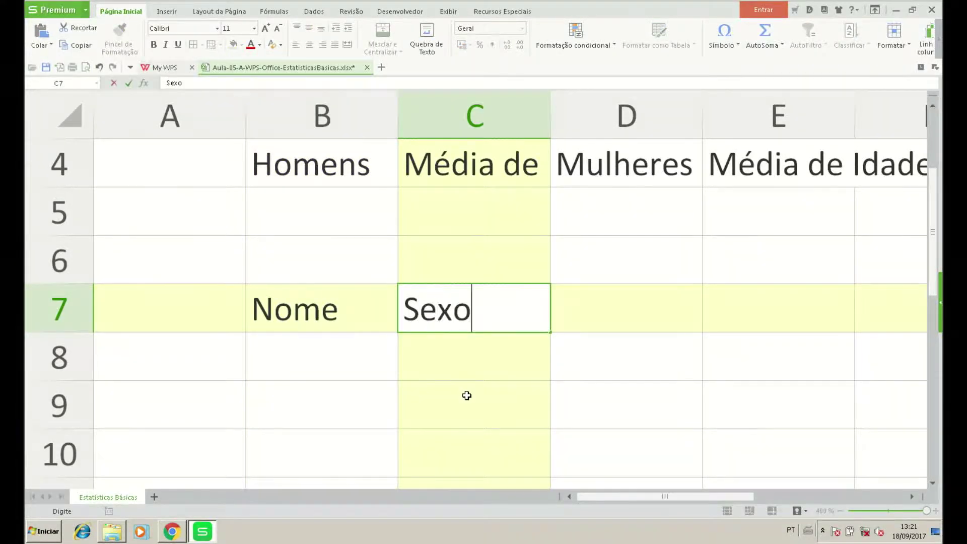
key("Tab")
type("Data")
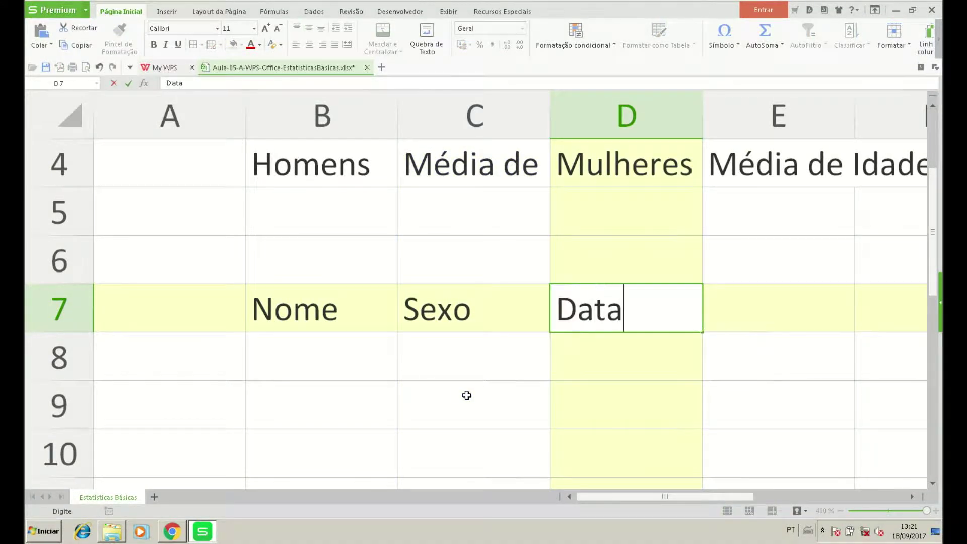
type(" Nasci")
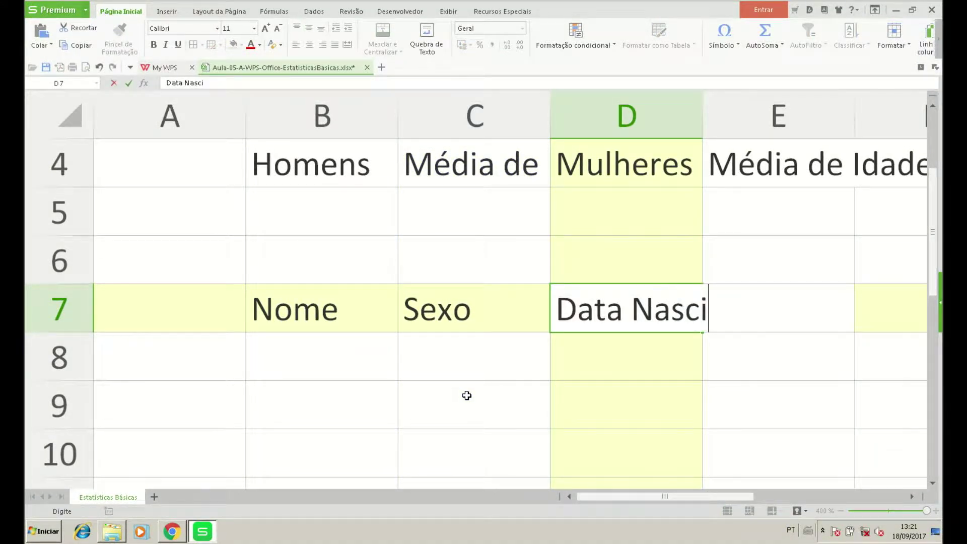
type("mento")
key("Tab")
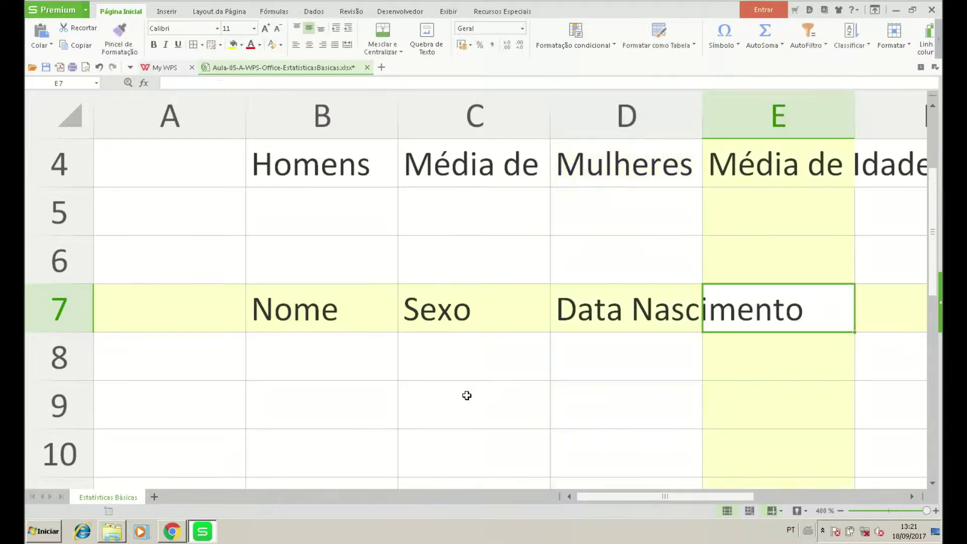
type("Idade")
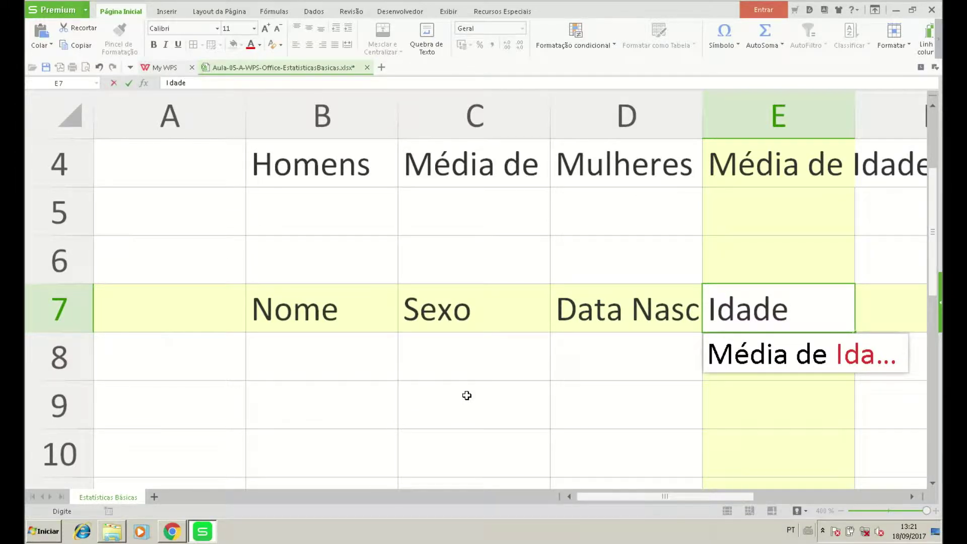
key("Return")
key("Up")
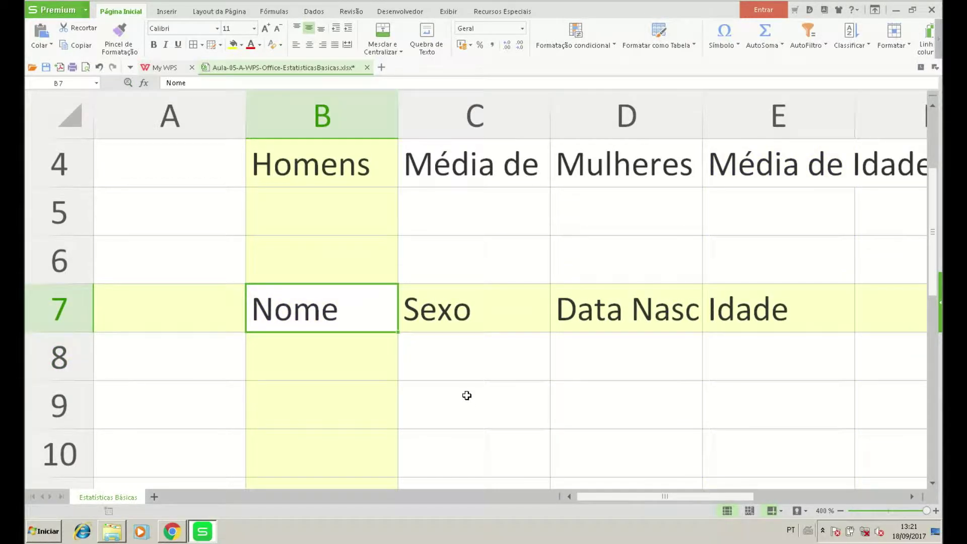
scroll(467, 396, "down", 2)
scroll(467, 396, "down", 3)
scroll(467, 395, "down", 1)
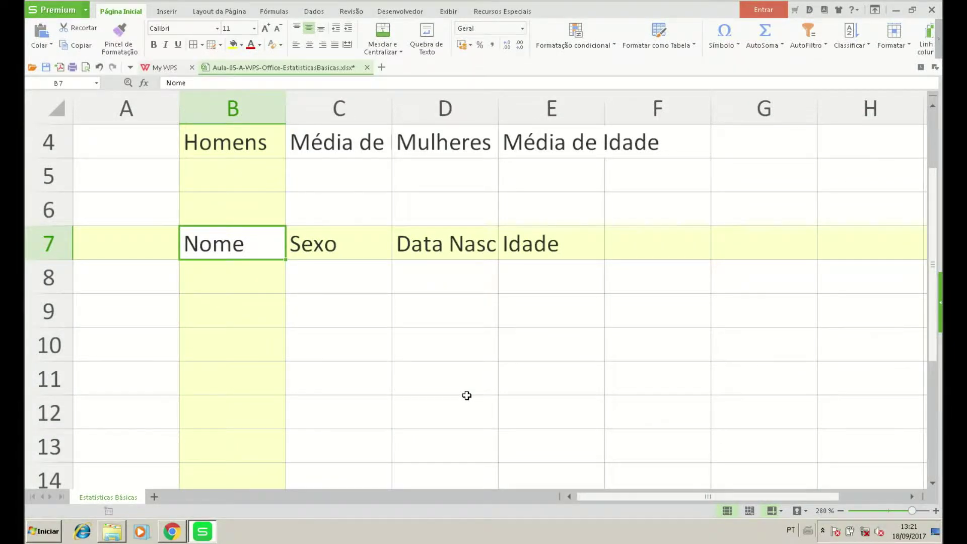
scroll(467, 395, "up", 1)
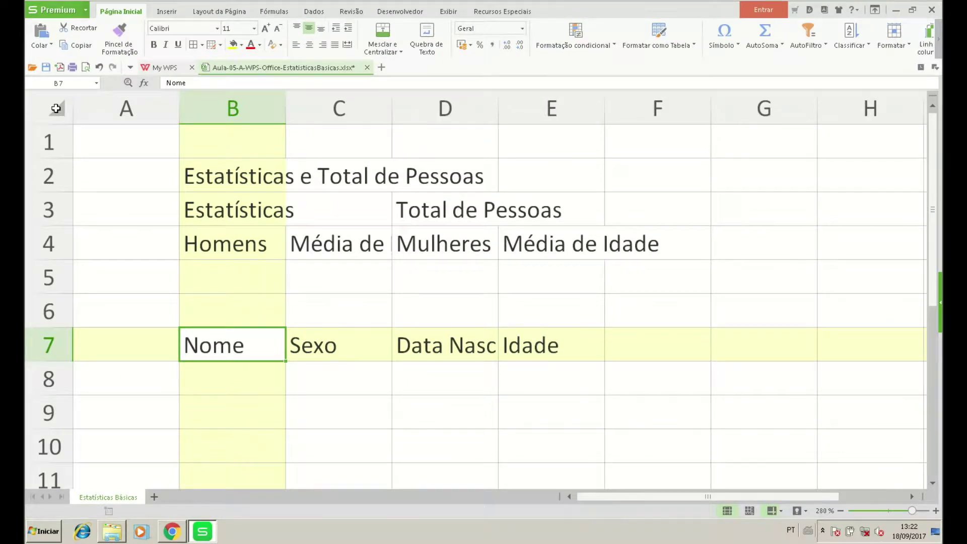
- Select the whole sheet and AutoFit all column widths to their contents, then return to A1
left_click(56, 108)
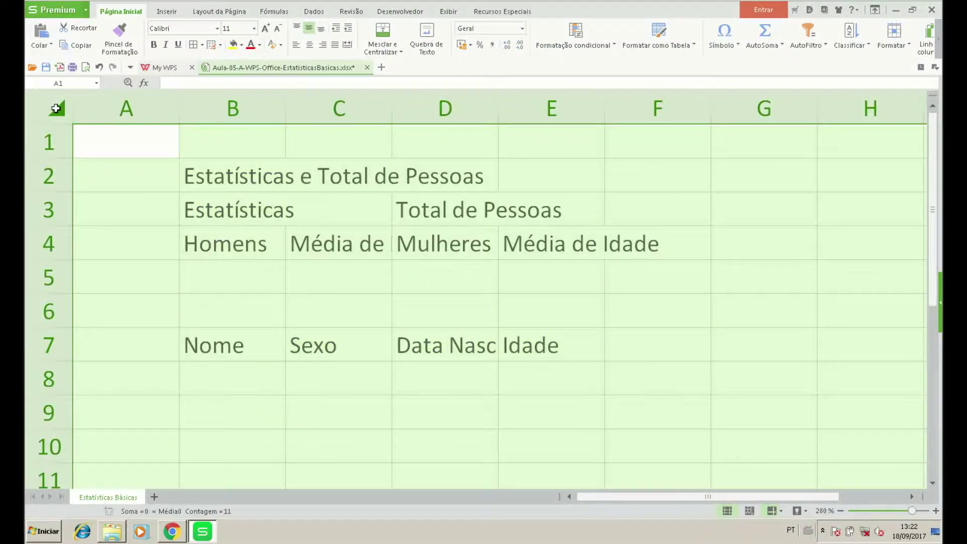
double_click(285, 107)
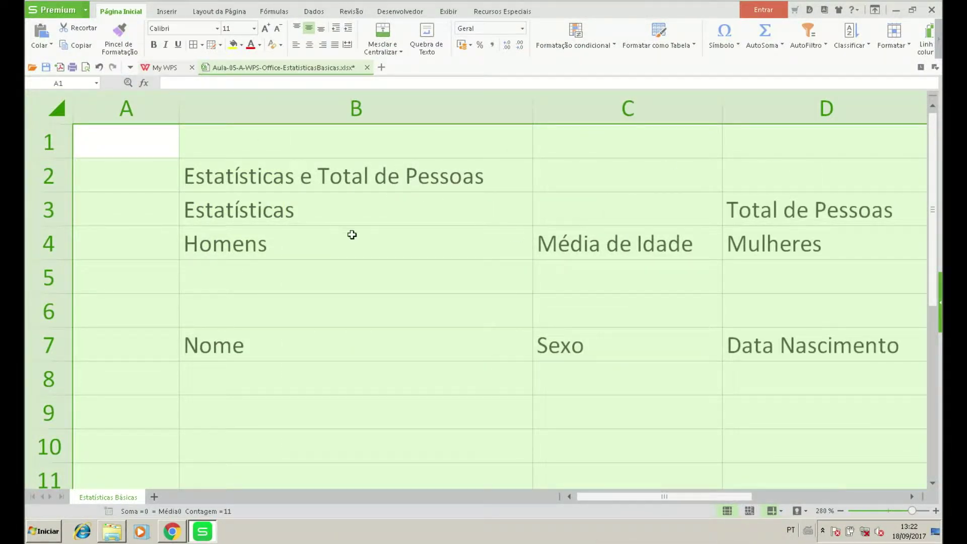
left_click(305, 246)
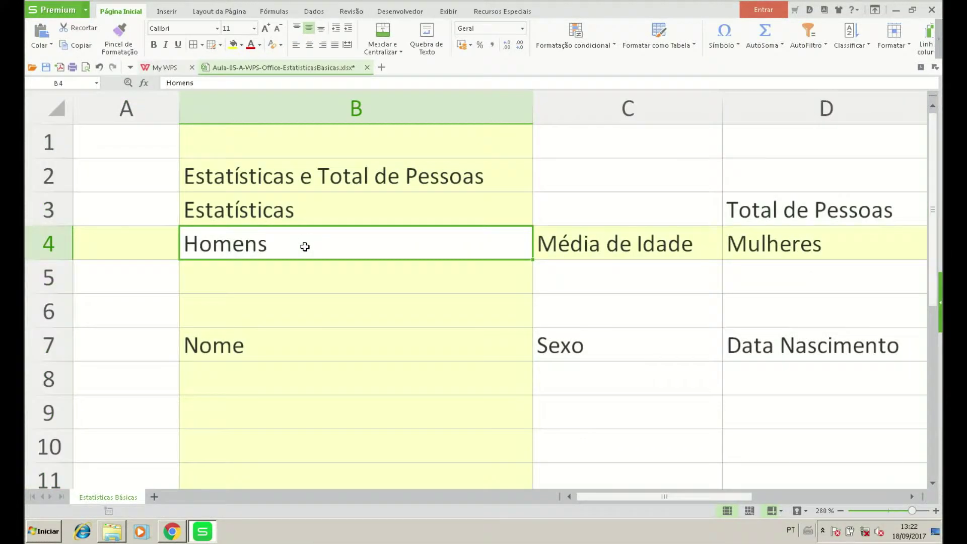
left_click(304, 185)
left_click(96, 142)
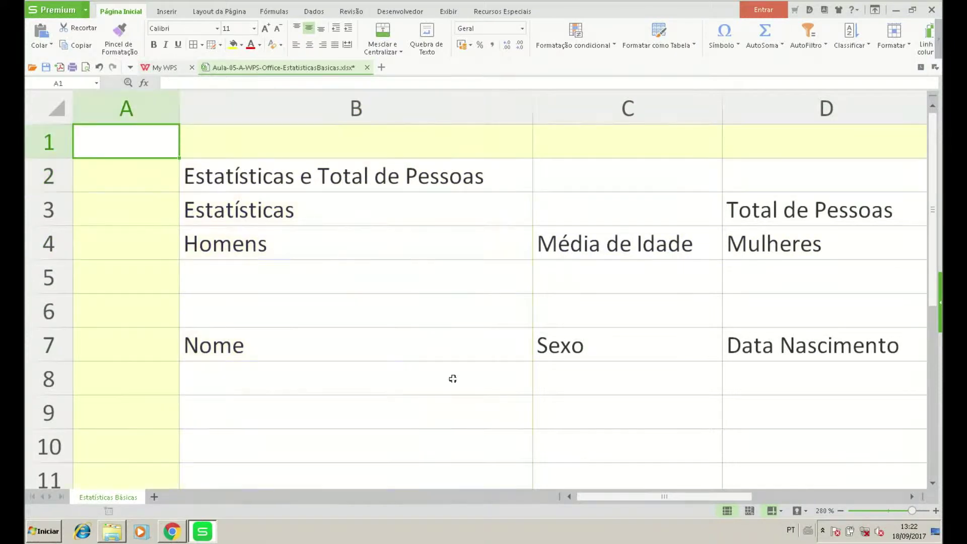
scroll(453, 380, "down", 3)
scroll(454, 380, "down", 6)
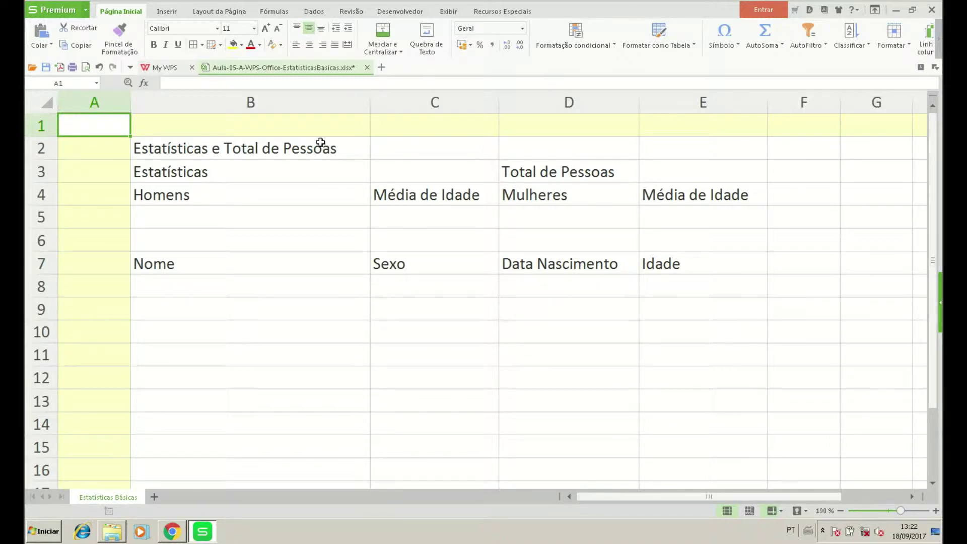
- Merge and centre the title across B2:E2 and 'Estatísticas' across B3:C3
left_click(240, 149)
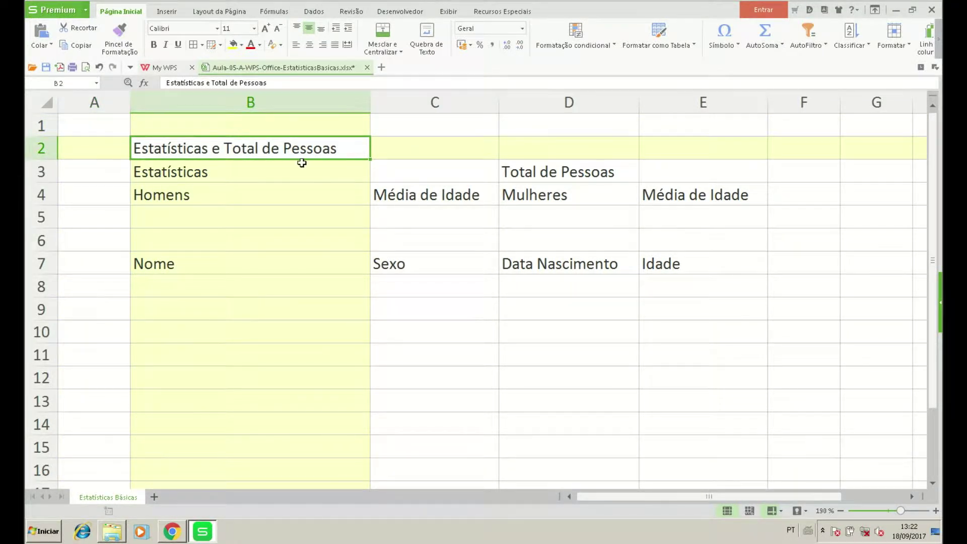
left_click_drag(292, 147, 695, 147)
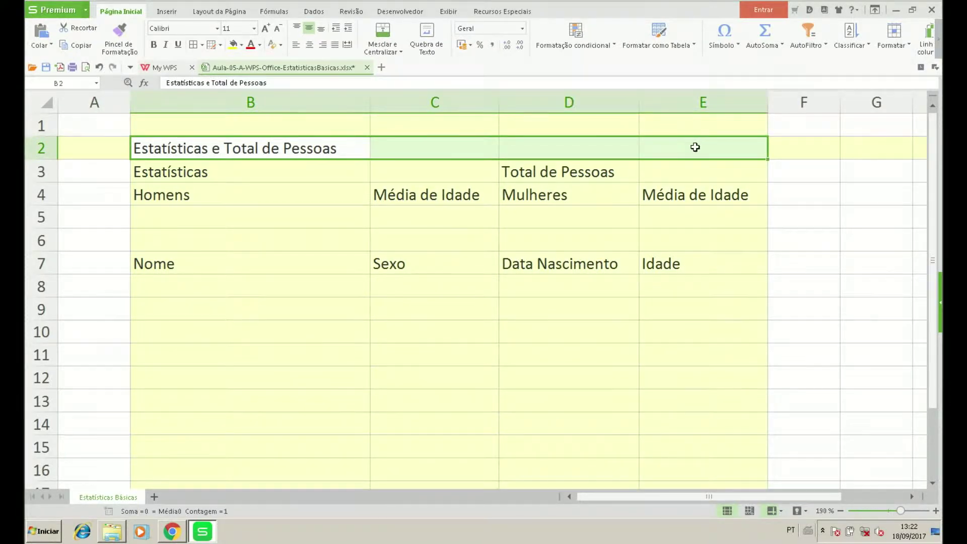
left_click(381, 31)
left_click(236, 182)
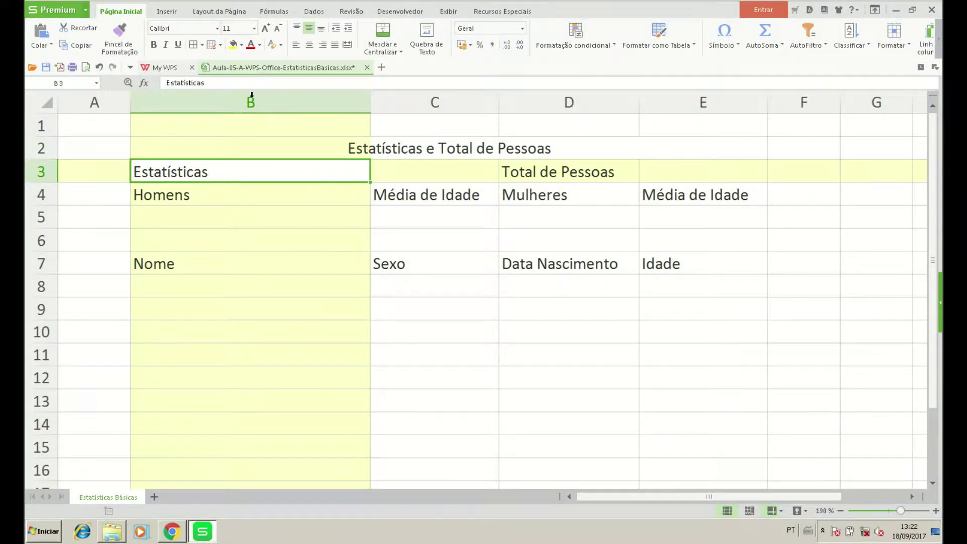
left_click_drag(298, 168, 390, 172)
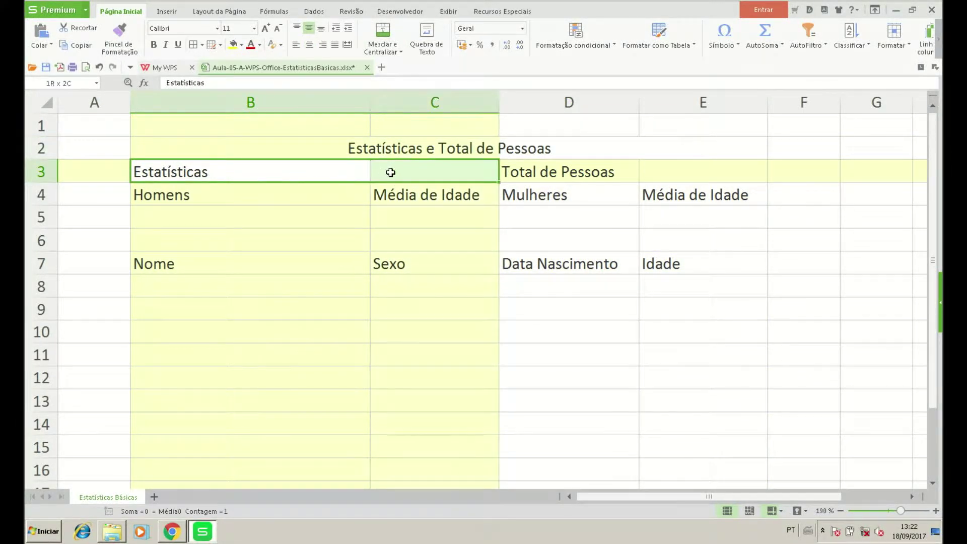
left_click(382, 31)
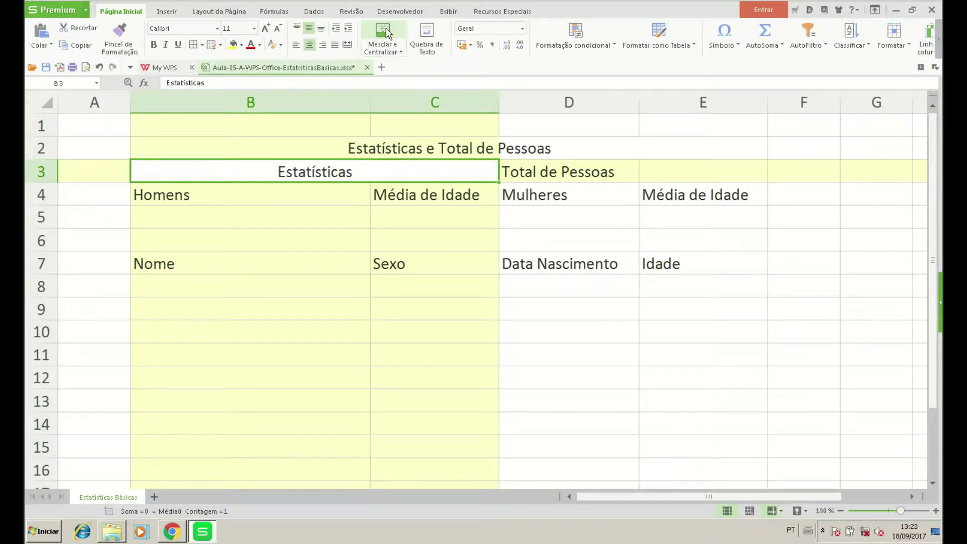
- Check the row 4 headers in B4 through E4, then select the entire sheet
left_click(251, 255)
left_click(255, 195)
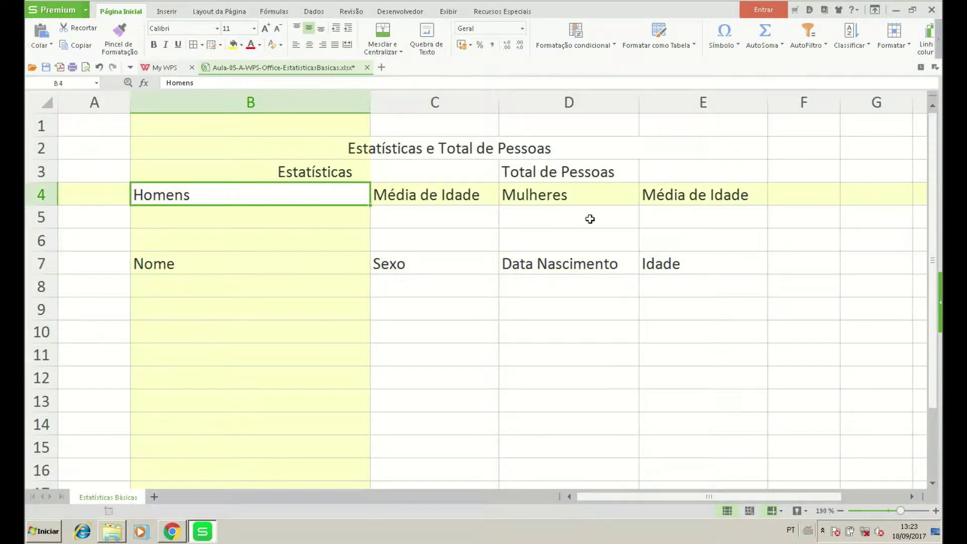
left_click(439, 194)
left_click(563, 196)
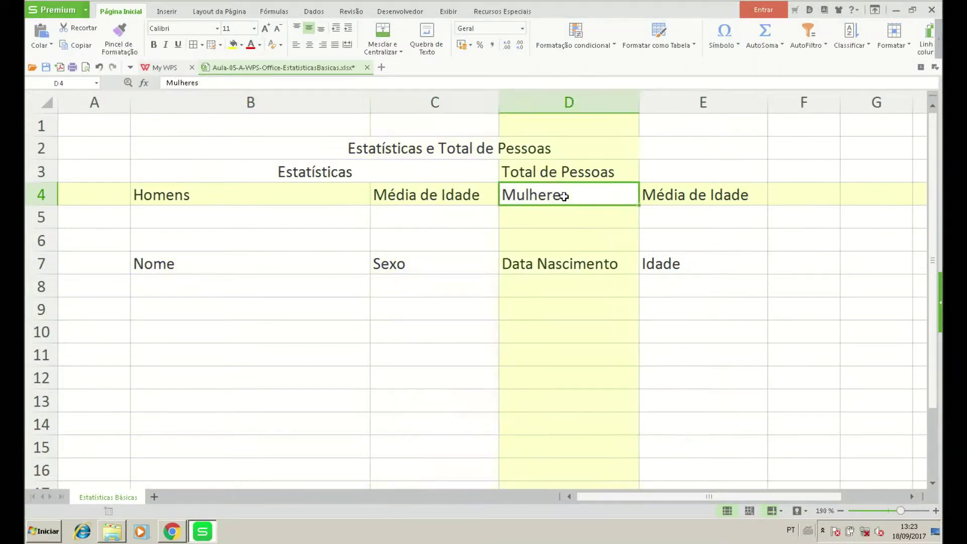
left_click(681, 197)
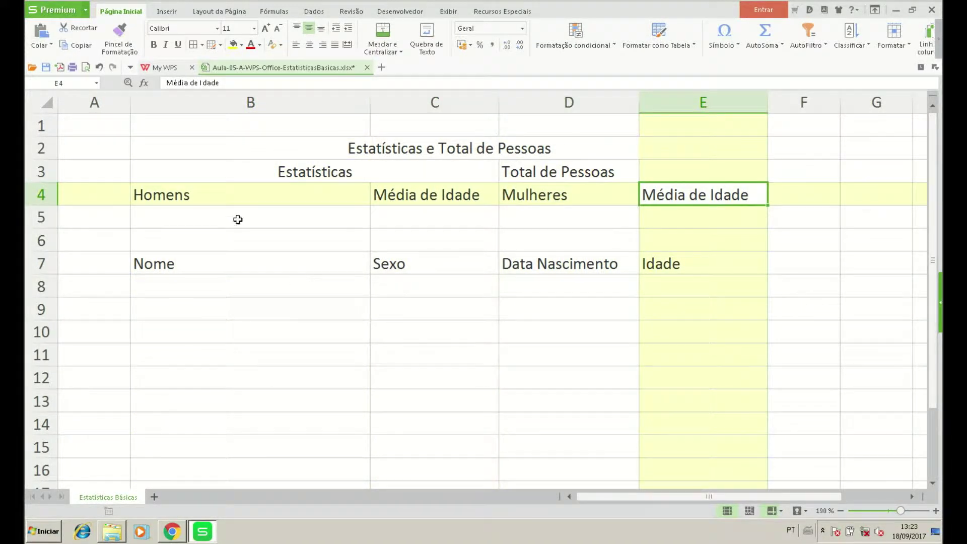
left_click(62, 123)
left_click(47, 103)
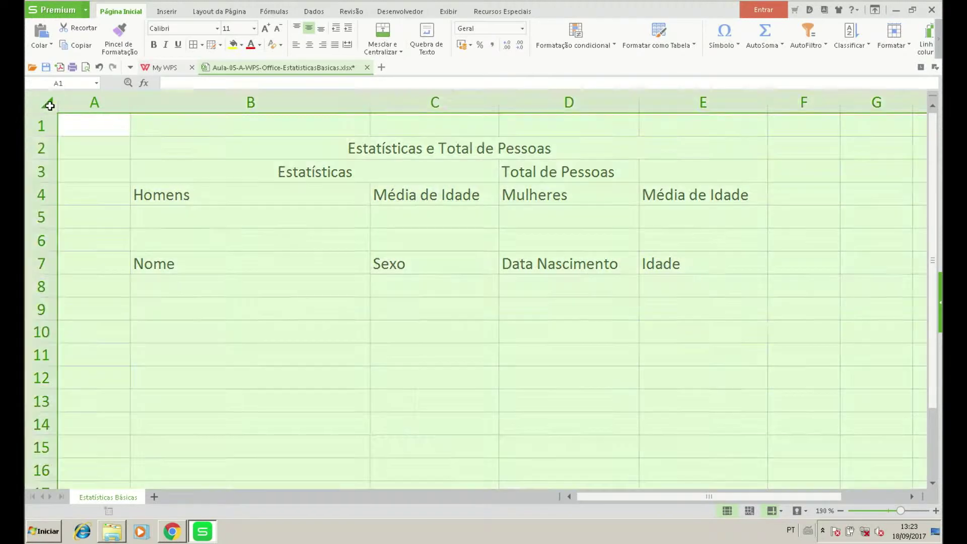
- AutoFit all column widths, then drag column B wider to give 'Homens' and 'Nome' more room
double_click(371, 103)
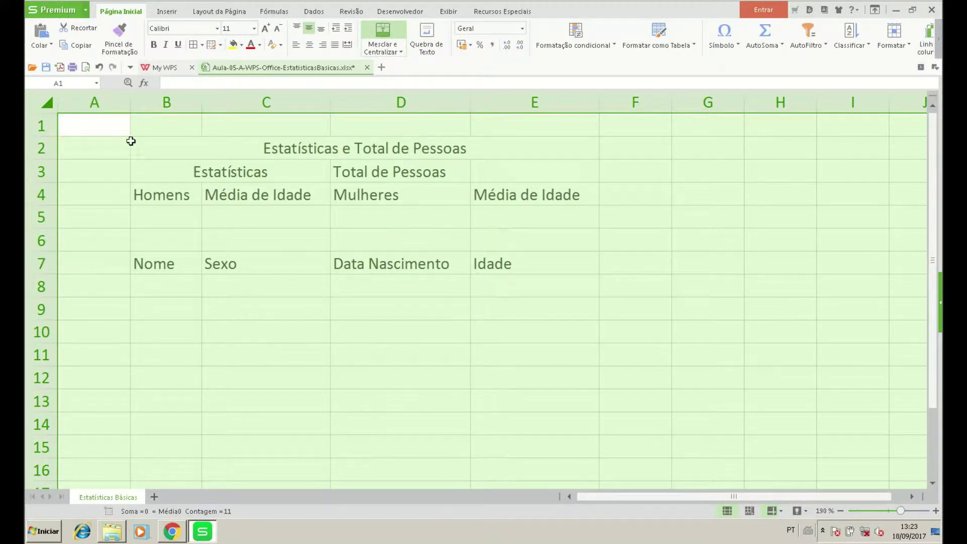
left_click(116, 134)
left_click(402, 191)
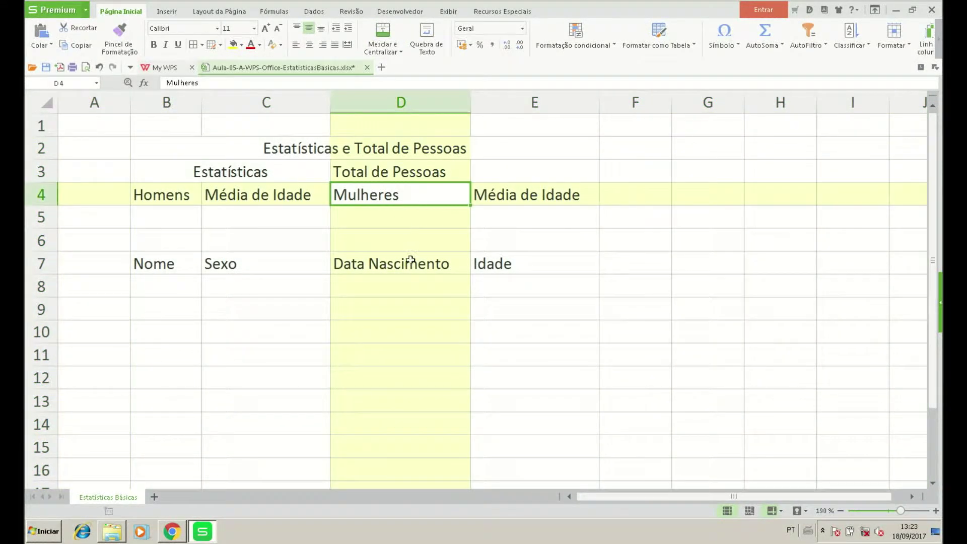
left_click(179, 201, "ctrl")
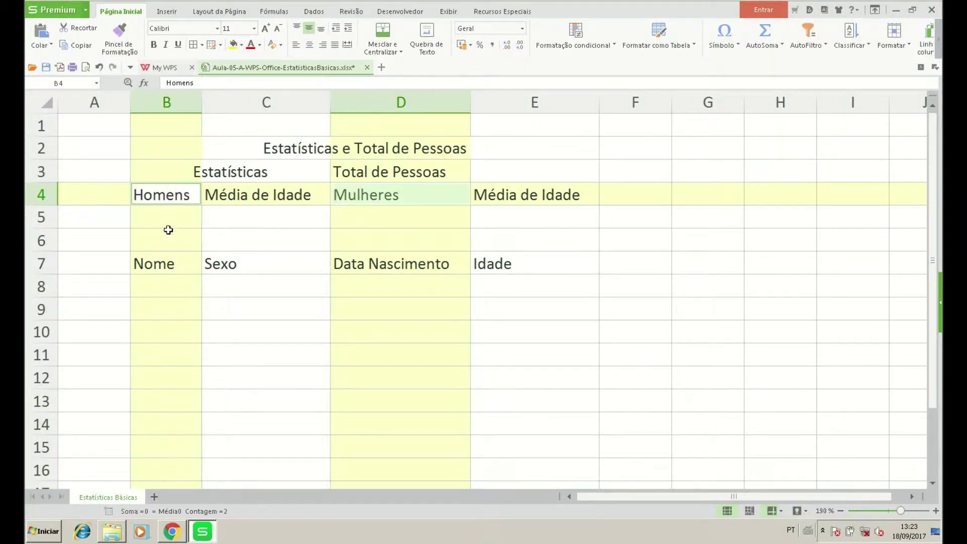
left_click(152, 263)
left_click_drag(203, 97, 255, 100)
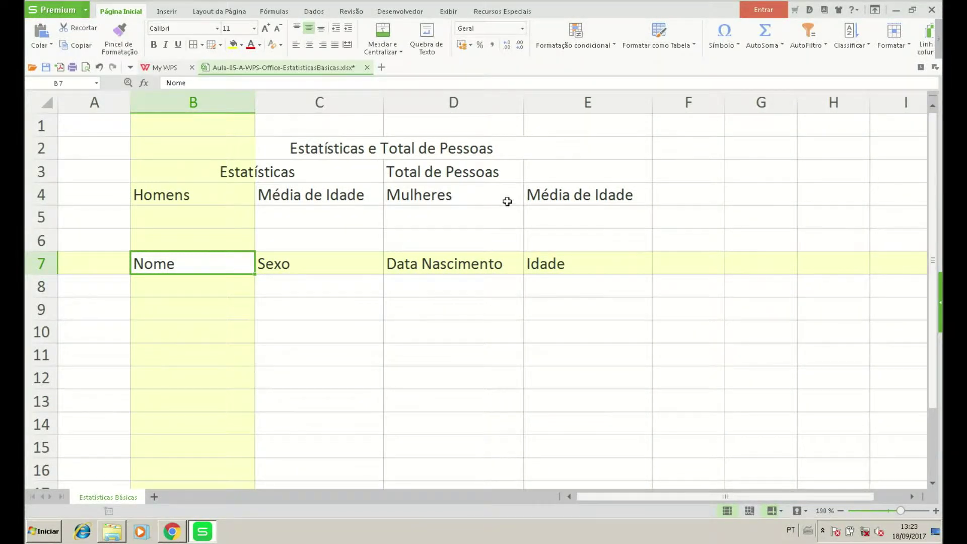
left_click_drag(224, 202, 300, 195)
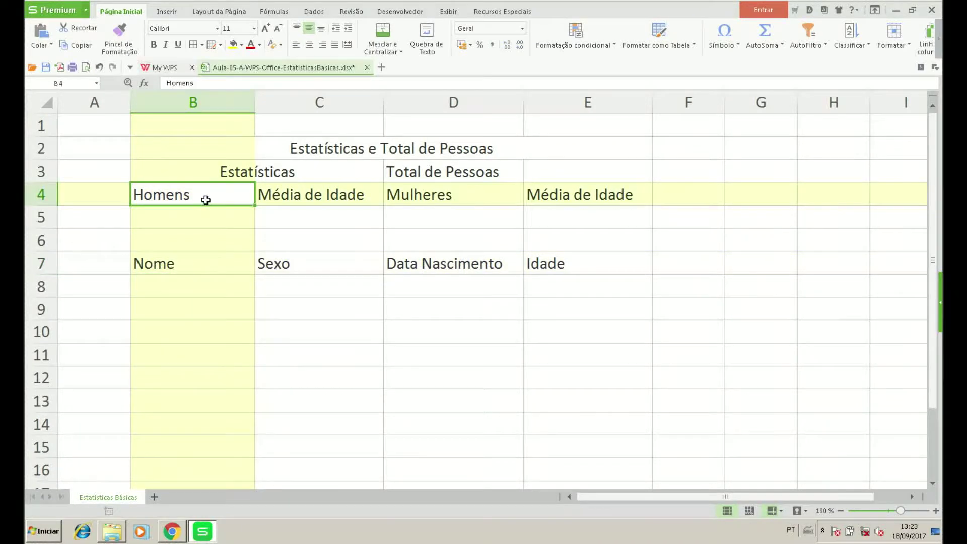
left_click(223, 199)
left_click(103, 131)
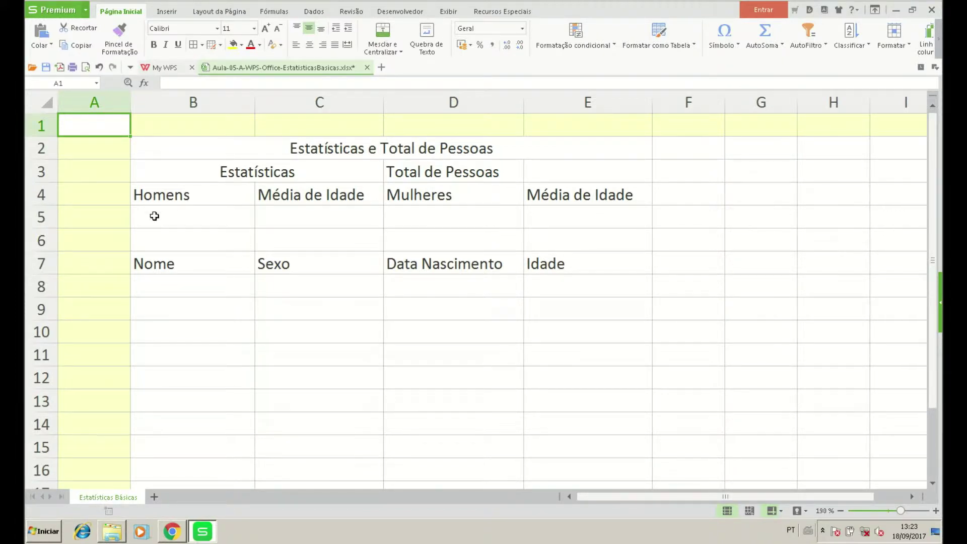
- Centre the row 4 headers in B4 to E4
left_click(228, 197)
left_click_drag(228, 197, 595, 197)
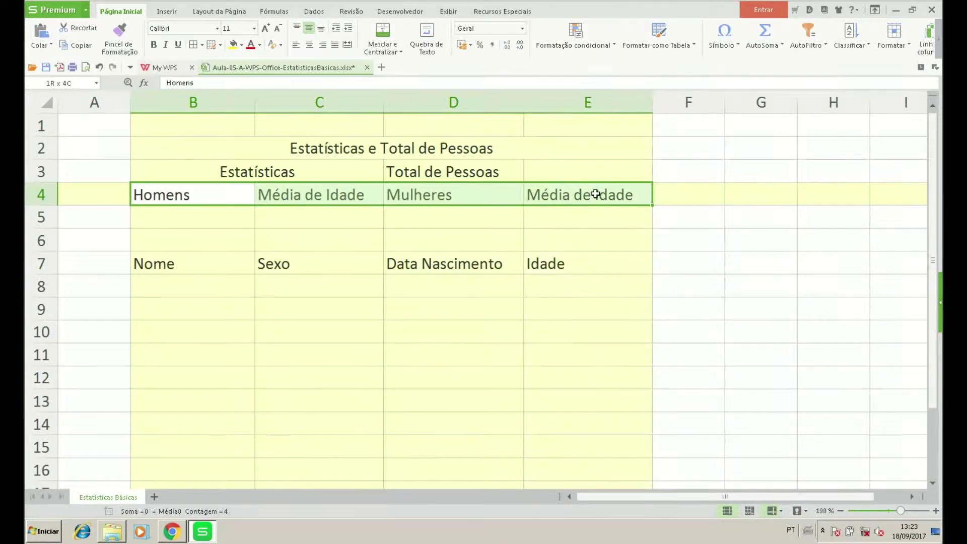
left_click(310, 46)
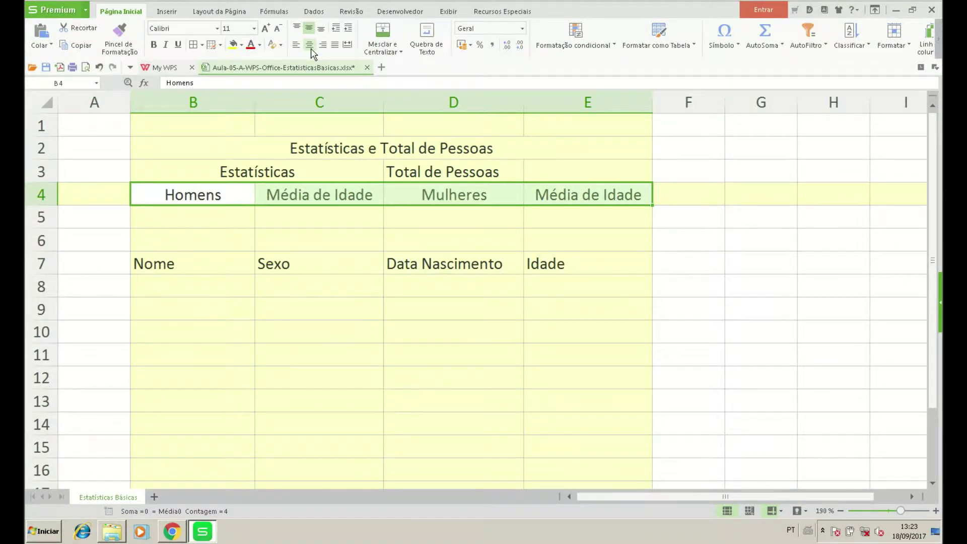
- Change D3 to 'Total de Pessoas.:' and right-align it
left_click(514, 173)
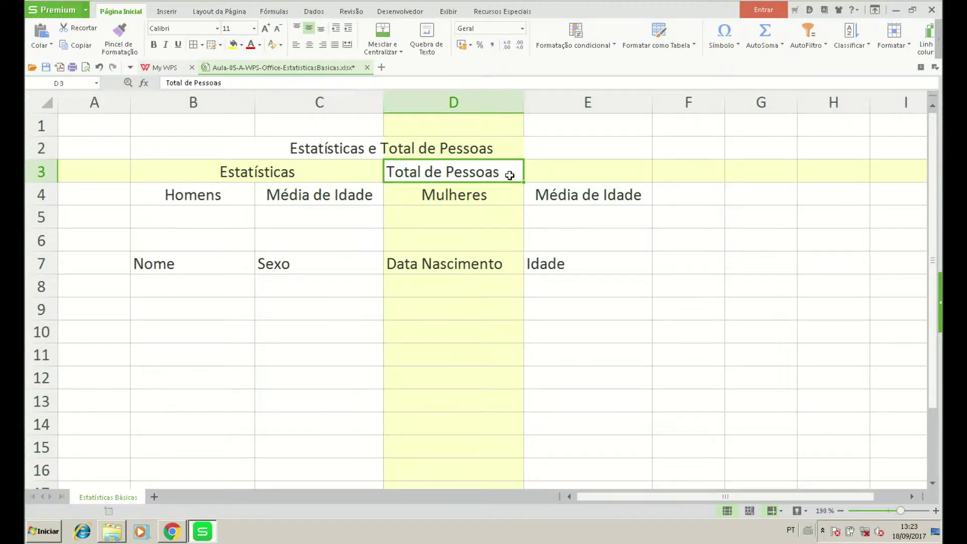
scroll(511, 215, "up", 3)
scroll(519, 210, "up", 2)
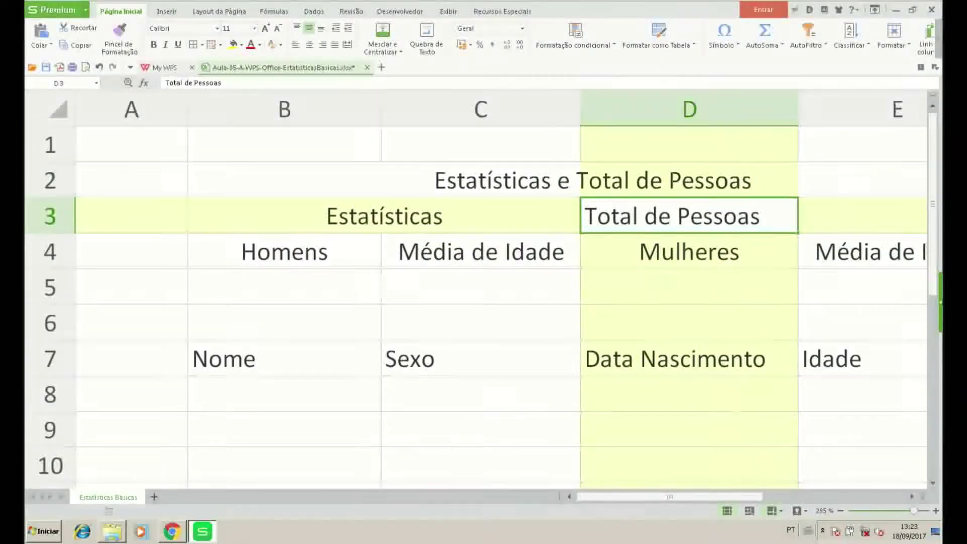
scroll(597, 166, "right", 1)
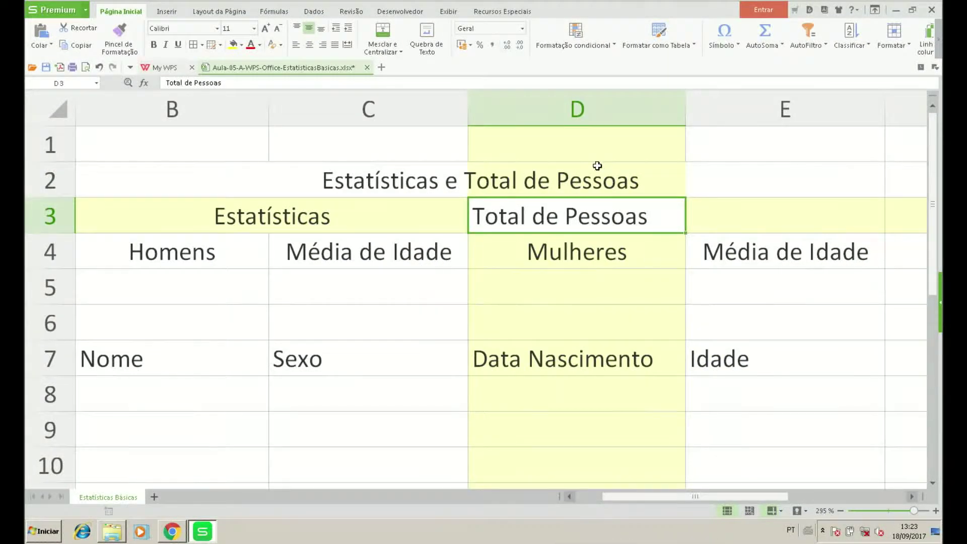
double_click(669, 224)
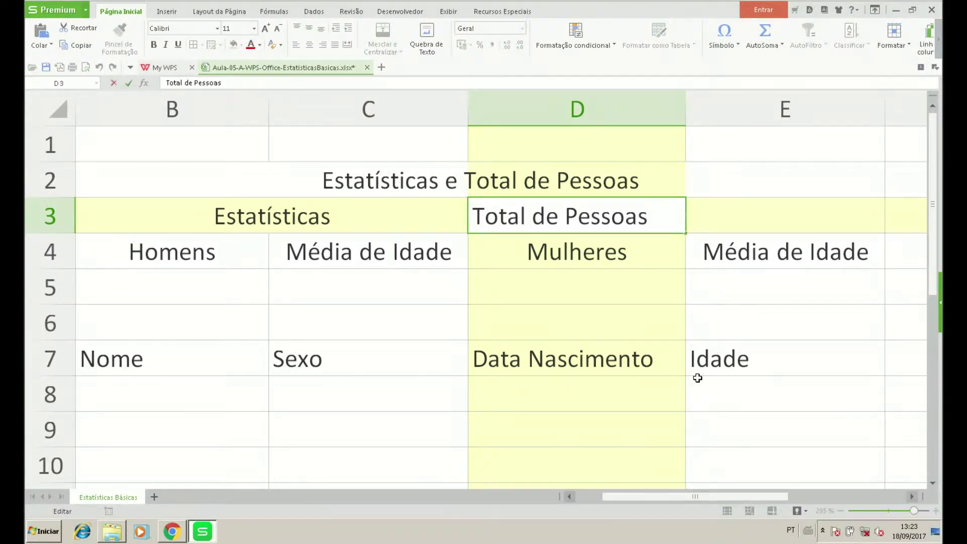
type(".:")
key("Return")
key("Up")
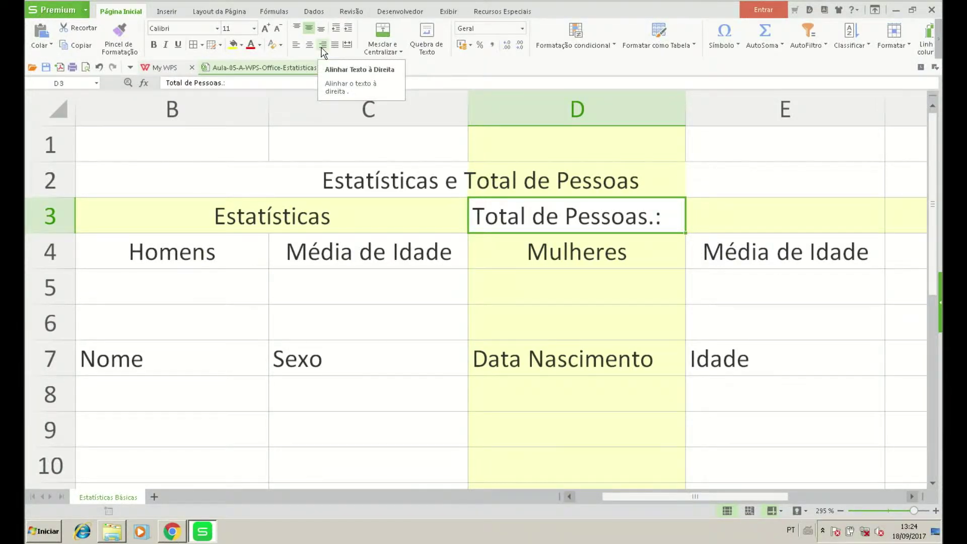
left_click(323, 46)
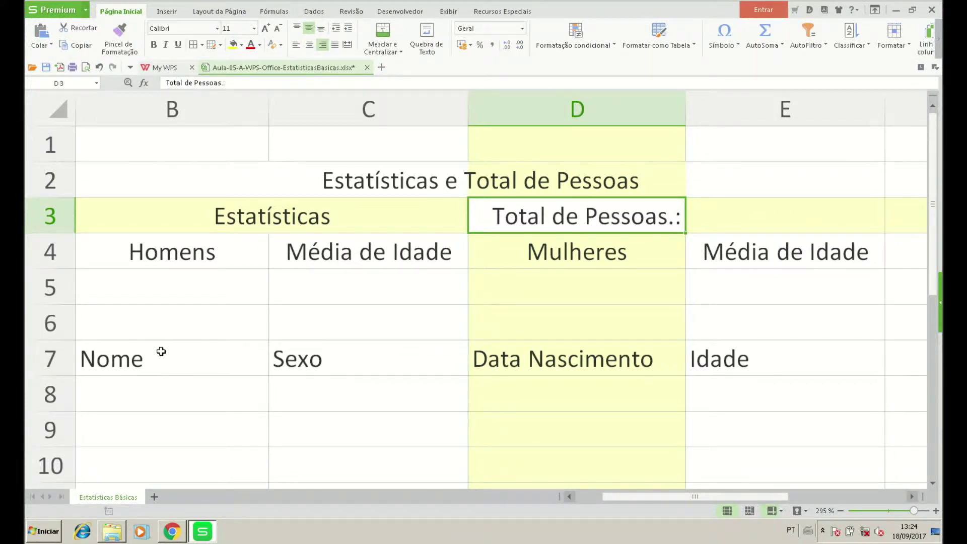
- Apply Centralizar alignment to the row 7 headers in B7:E7
left_click_drag(161, 354, 745, 355)
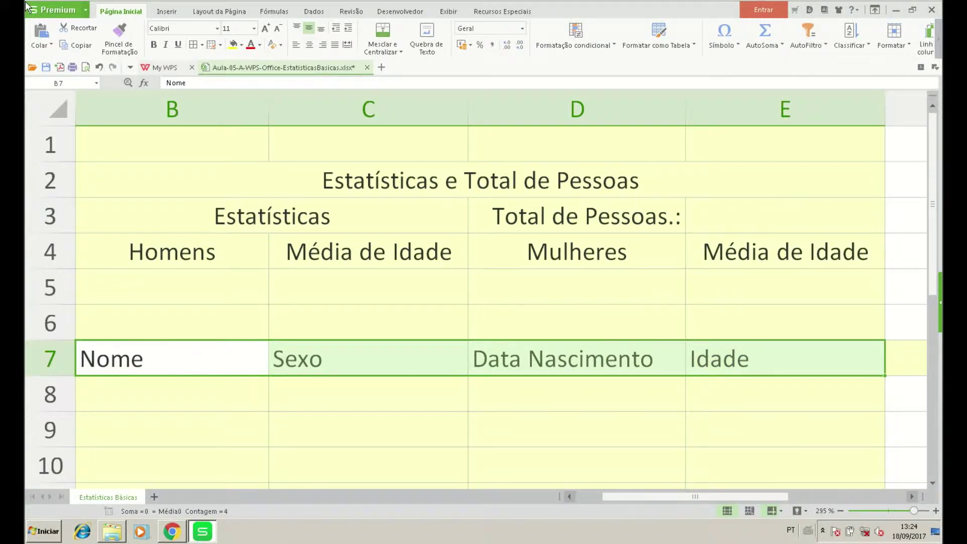
left_click(309, 45)
scroll(350, 281, "down", 3, "ctrl")
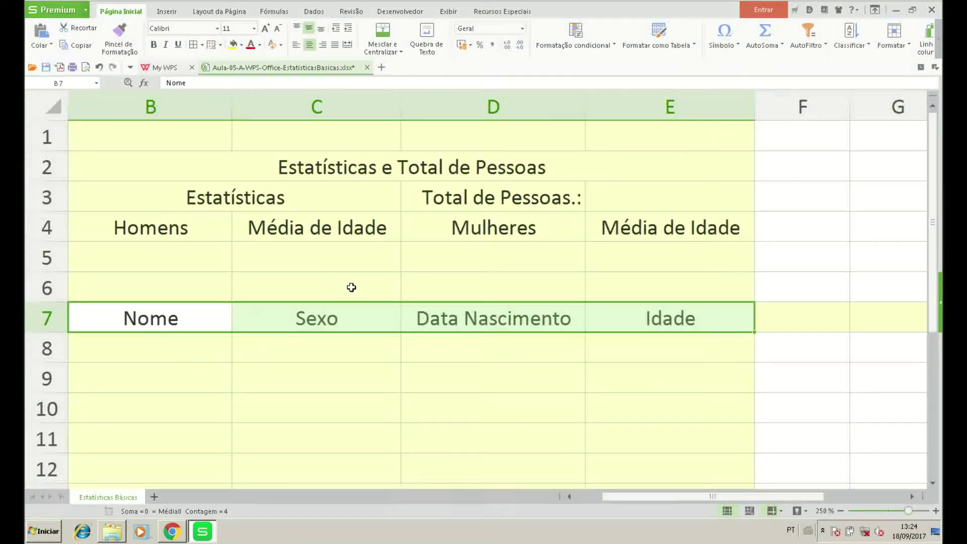
scroll(350, 281, "down", 2, "ctrl")
left_click(183, 138)
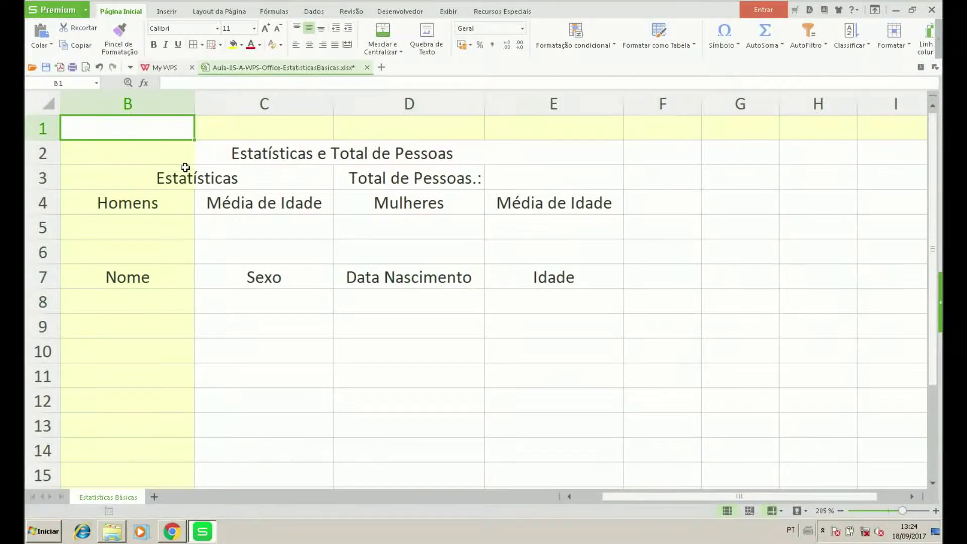
key("ctrl+Home")
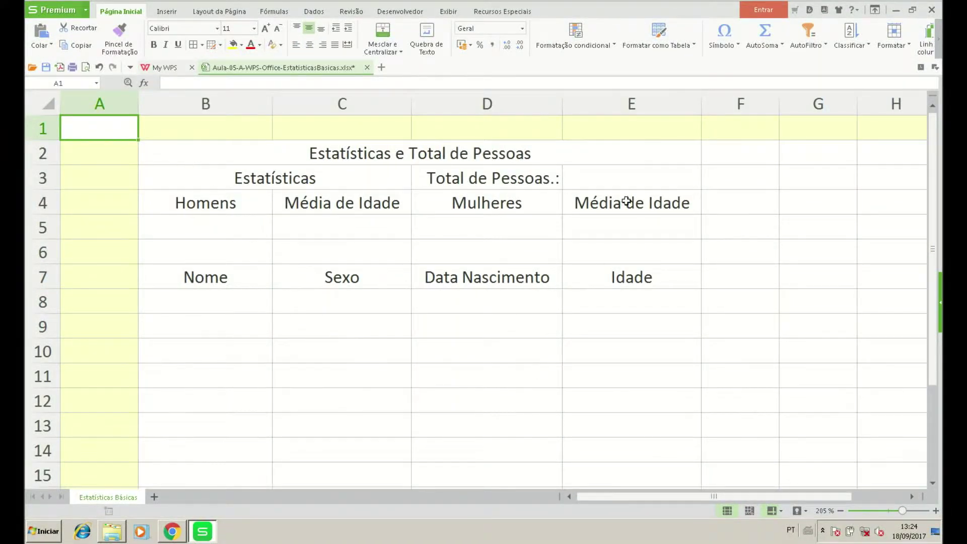
scroll(297, 408, "down", 1)
left_click(234, 230)
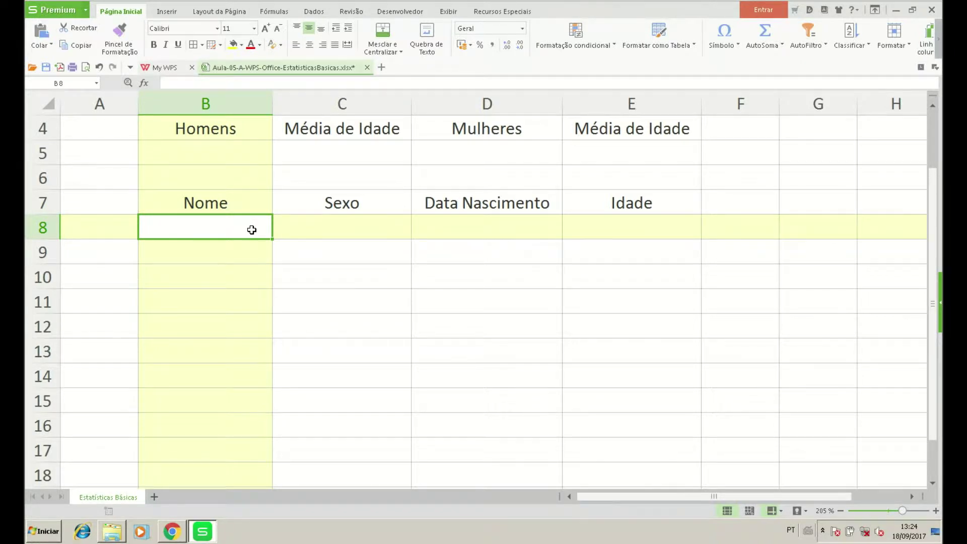
- Enter the first male record in row 8: a name, sex M, birth date 21/05/1996
type("MAthe")
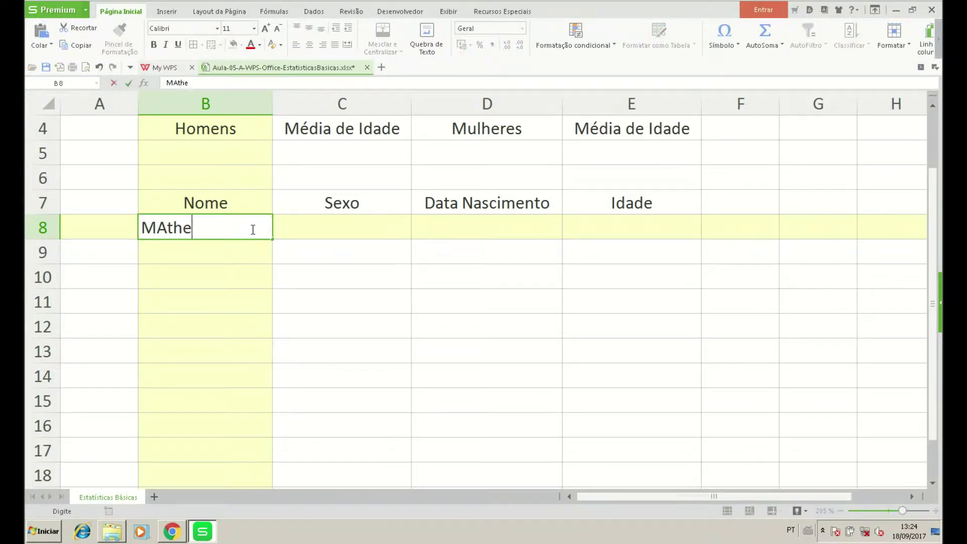
type("u")
key("BackSpace")
key("BackSpace")
key("BackSpace")
key("BackSpace")
type("athe")
type("us")
key("Tab")
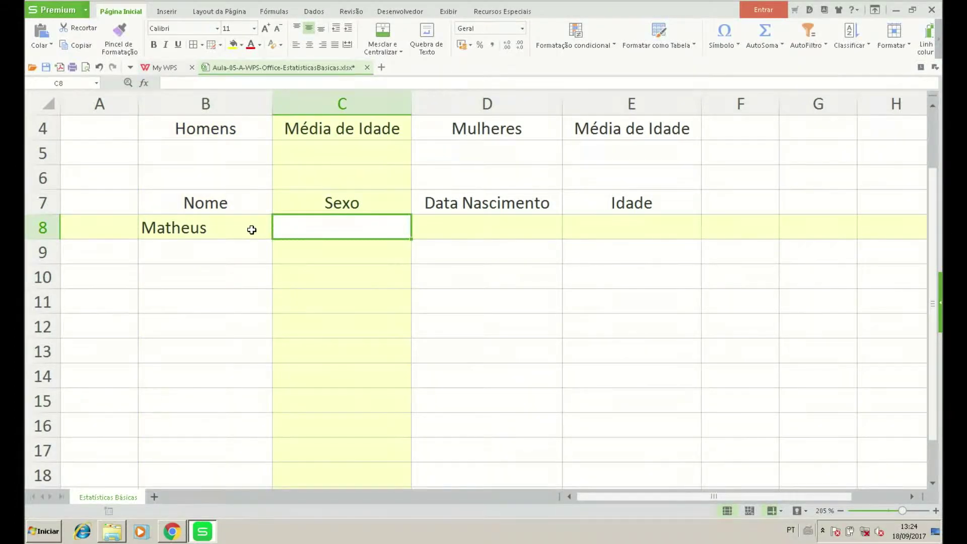
type("M")
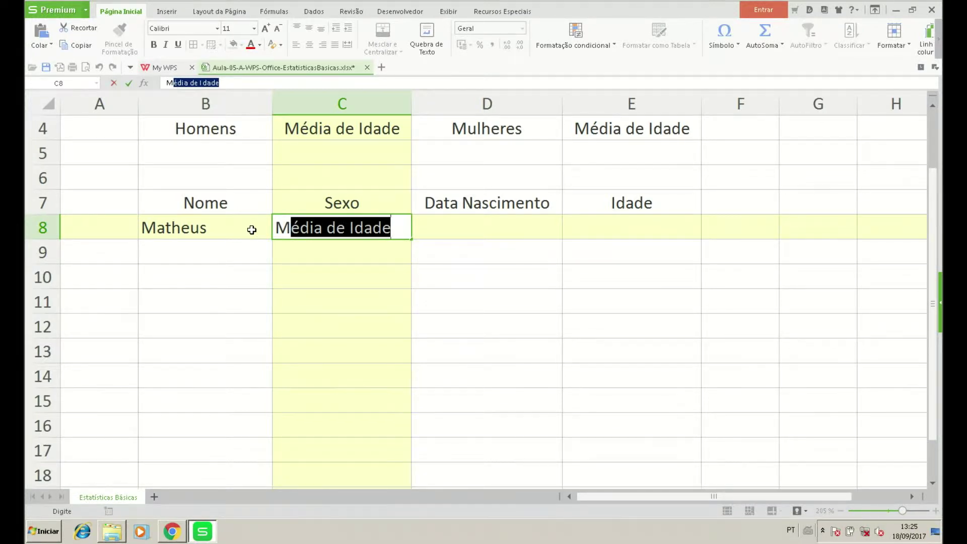
key("BackSpace")
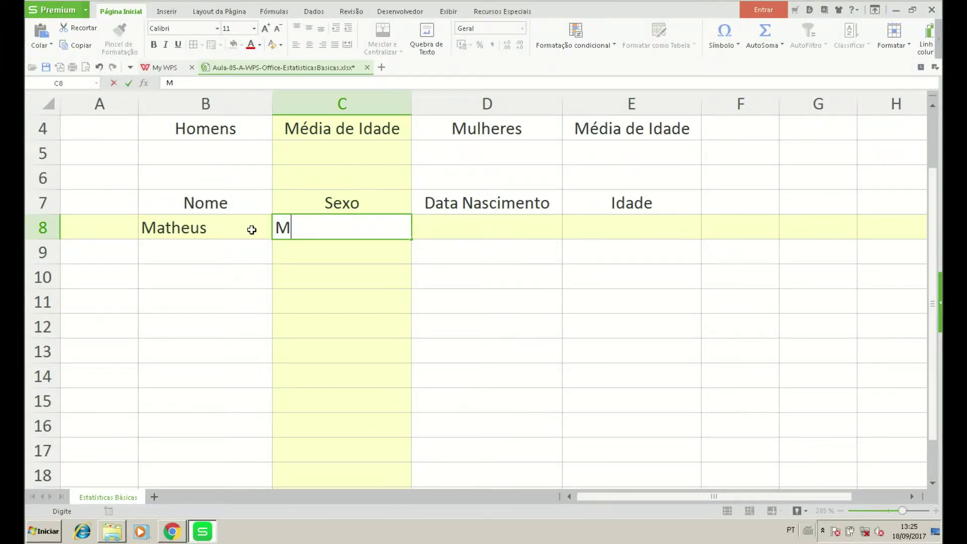
key("Tab")
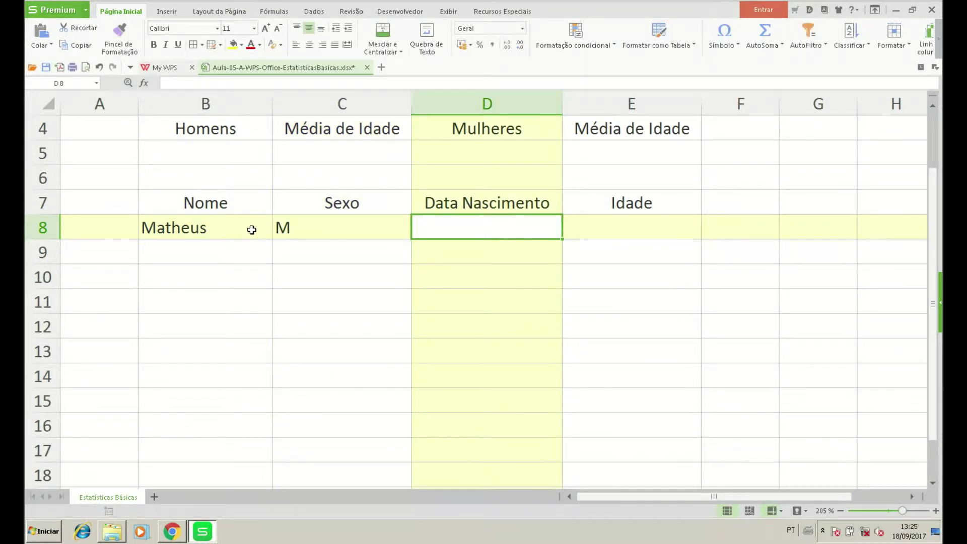
type("21/05/")
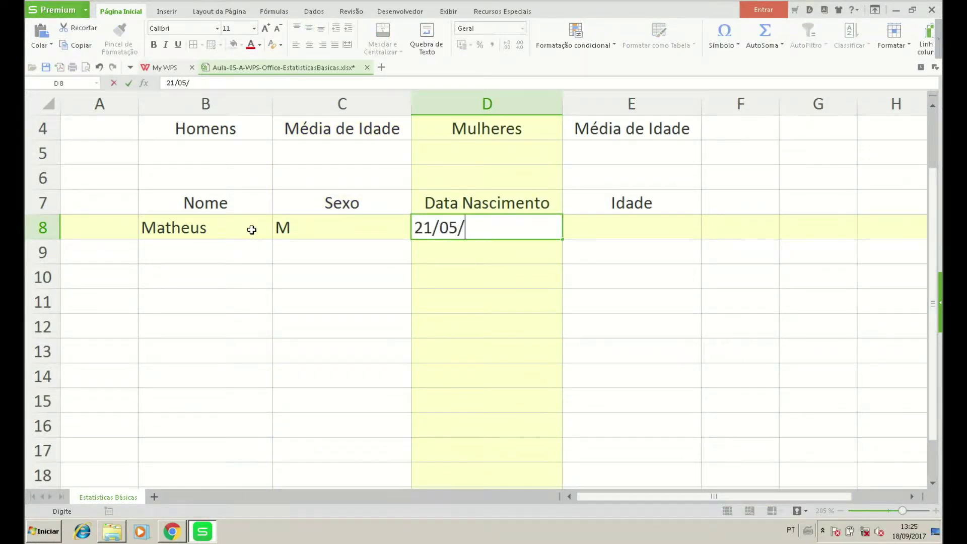
type("199")
type("6")
key("Tab")
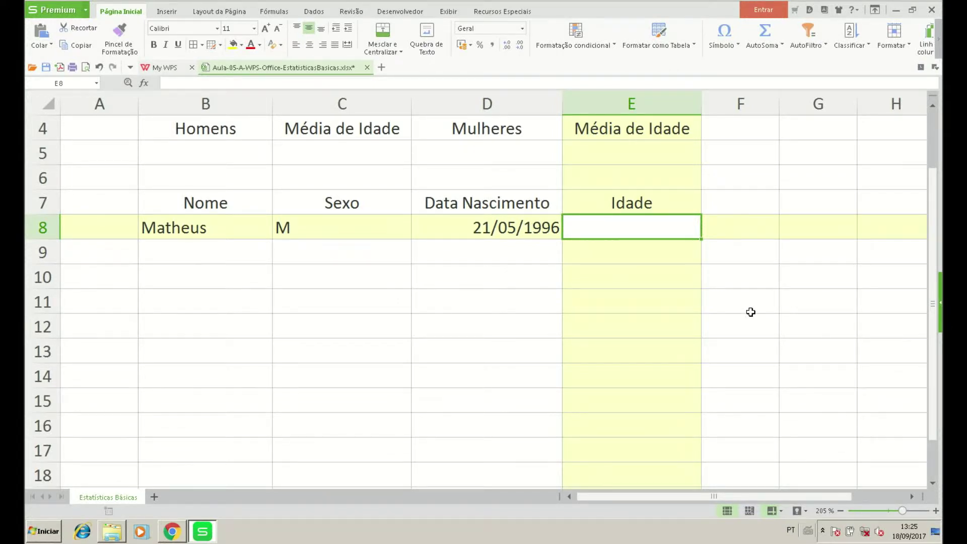
key("Return")
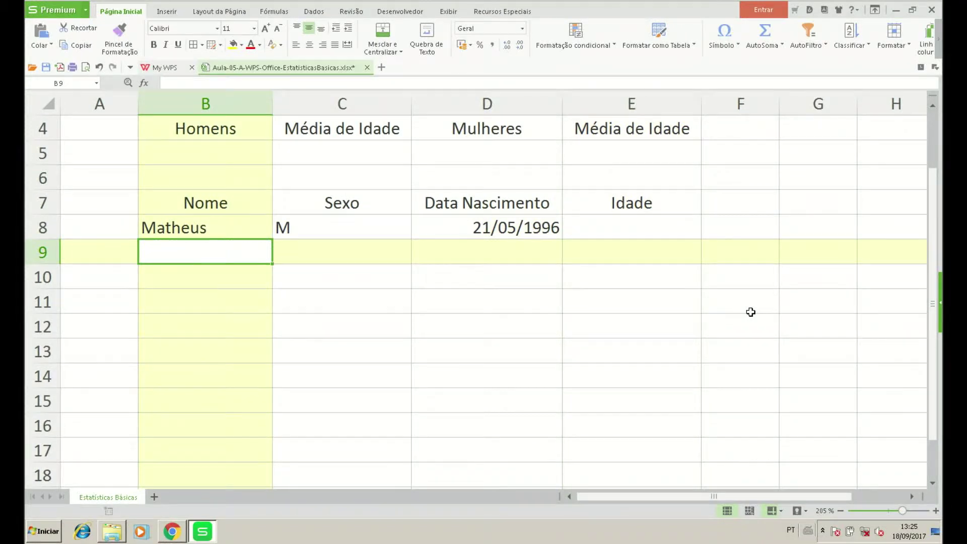
- Enter the second male record in row 9: a name, sex M, birth date 09/12/1997
type("Kaique")
key("Tab")
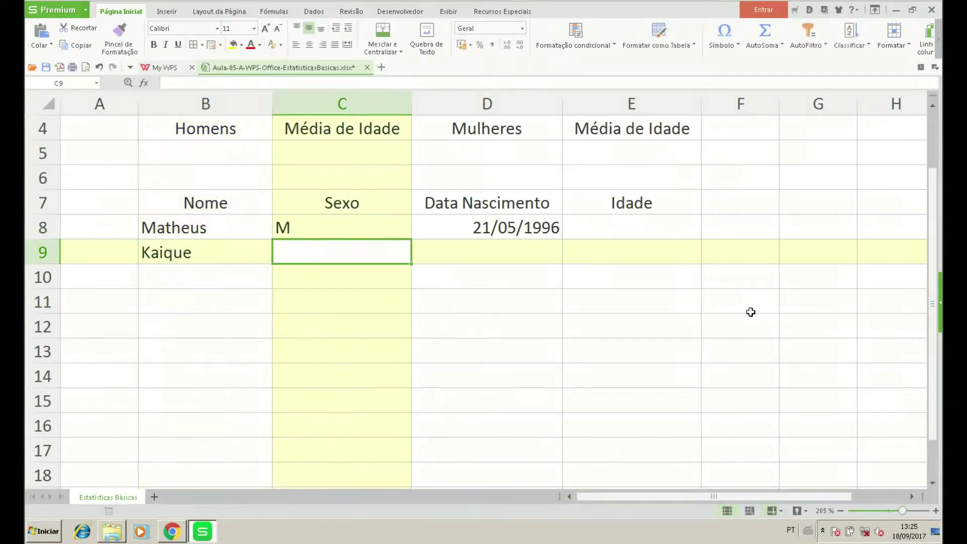
type("M")
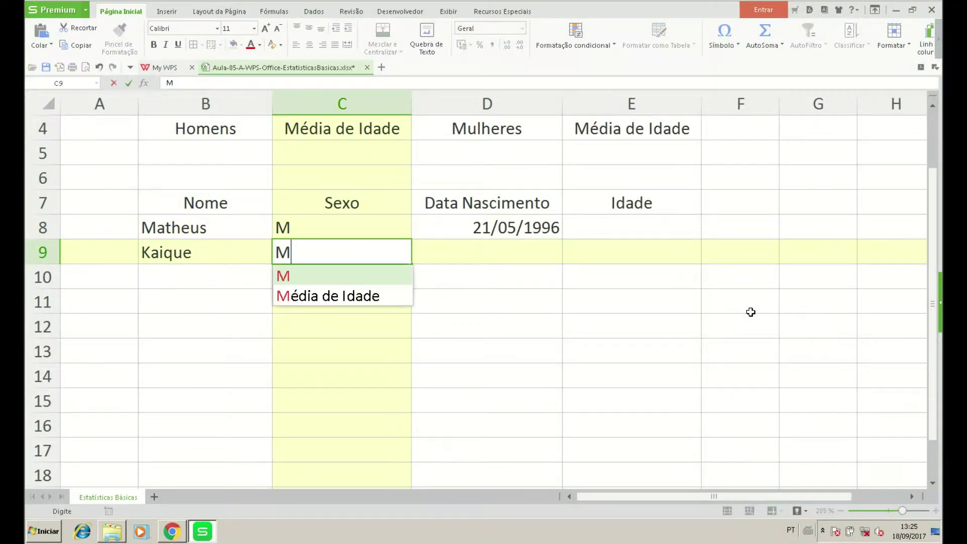
key("Tab")
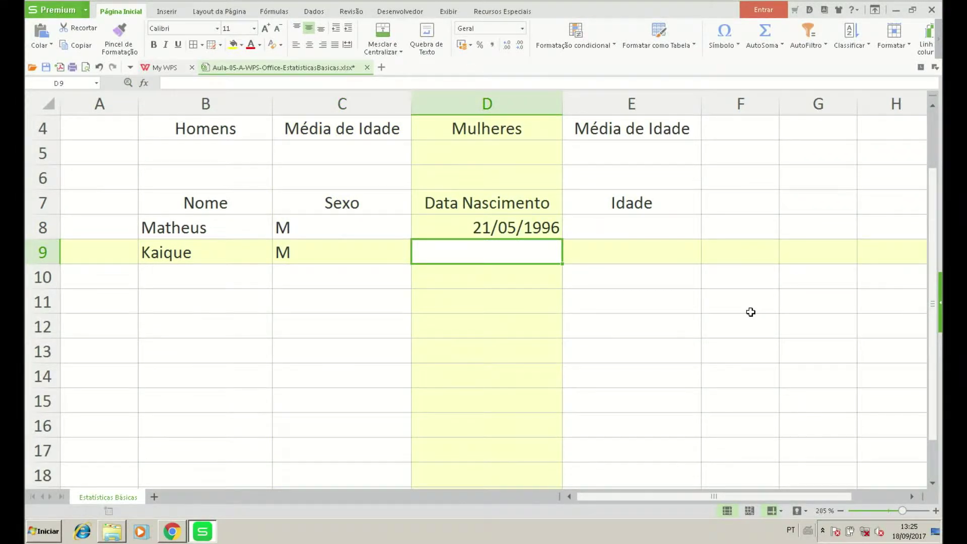
type("09/1")
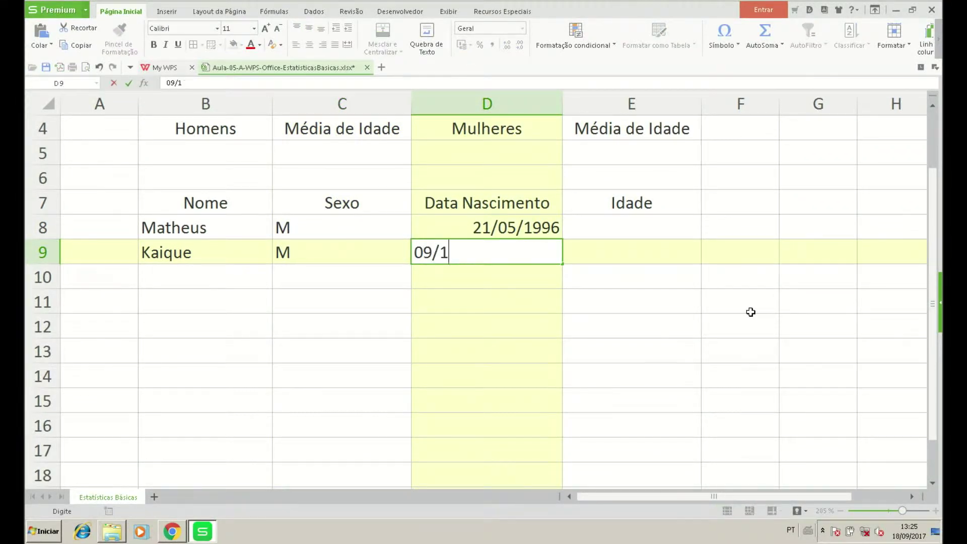
type("2/1")
type("997")
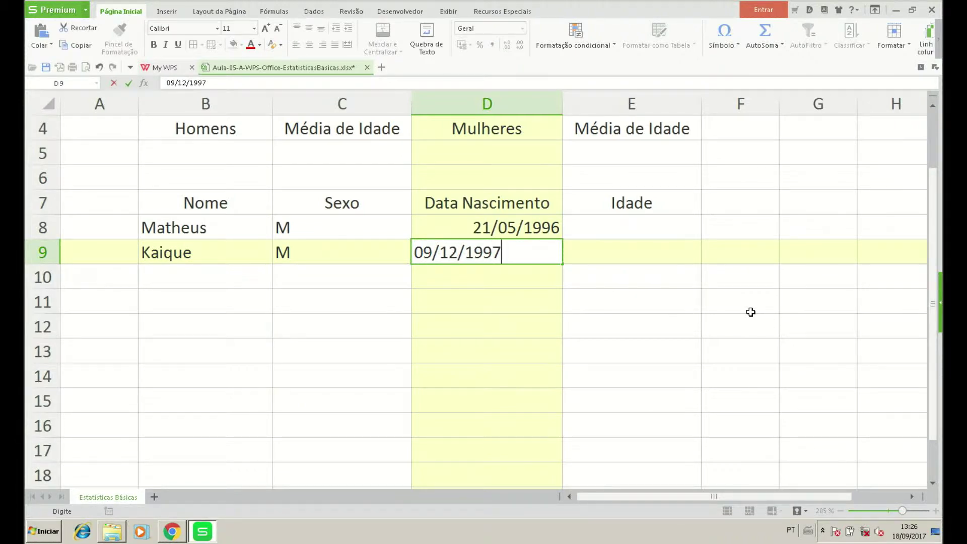
key("Return")
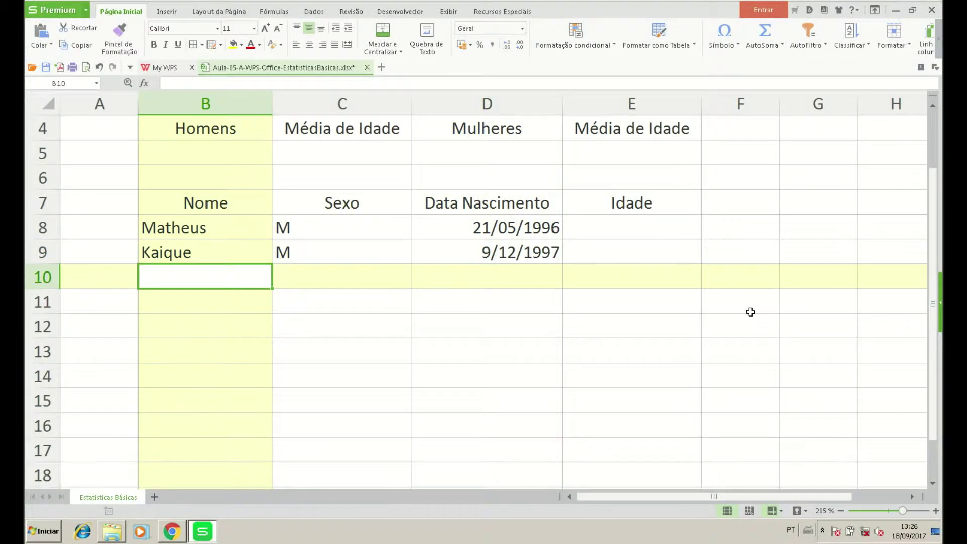
- Add a female record in row 10 with sex F, born 25/10/1998
type("Andressa")
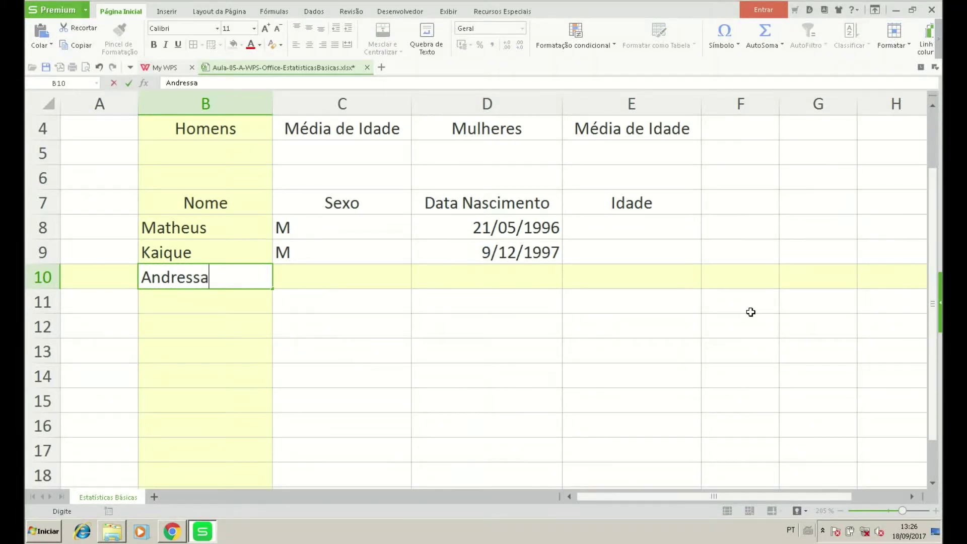
key("Tab")
type("F")
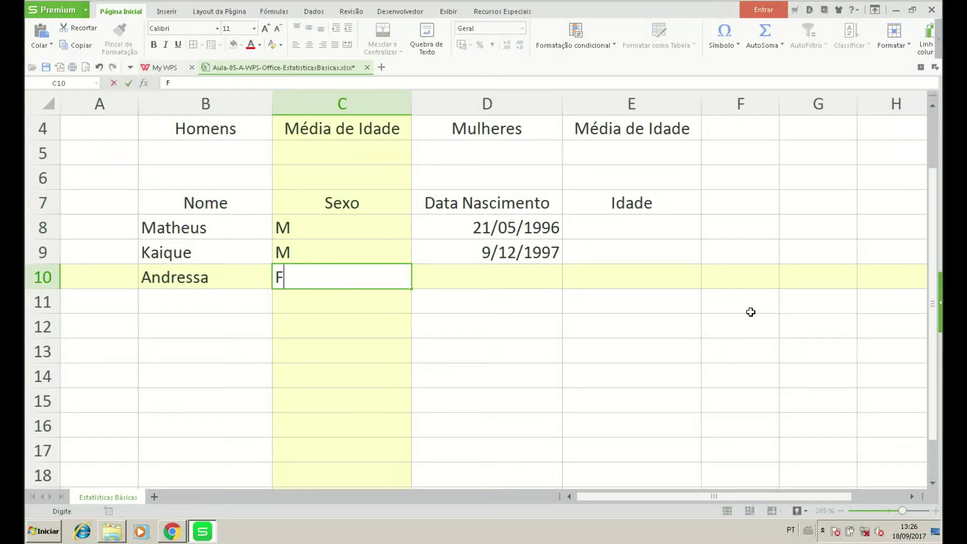
key("Tab")
type("25/")
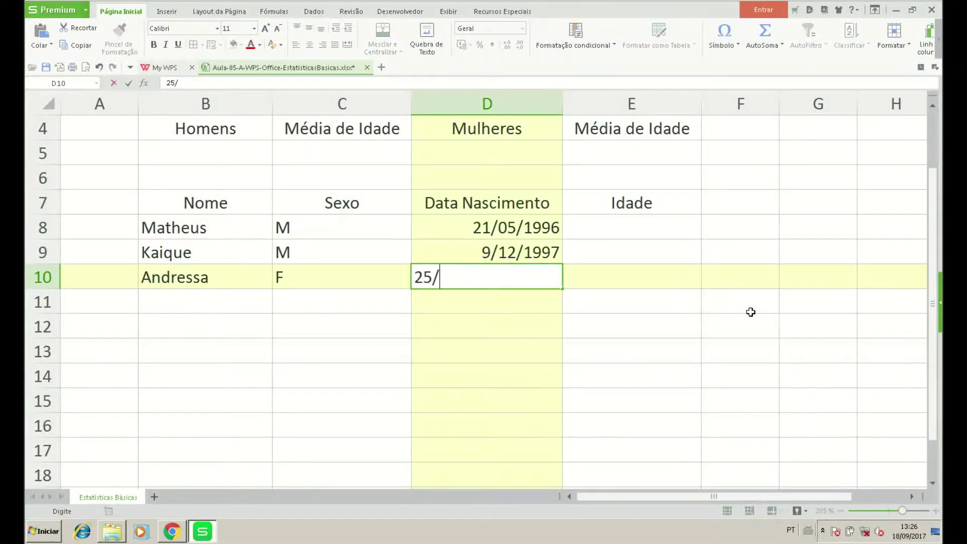
type("10/1")
type("998")
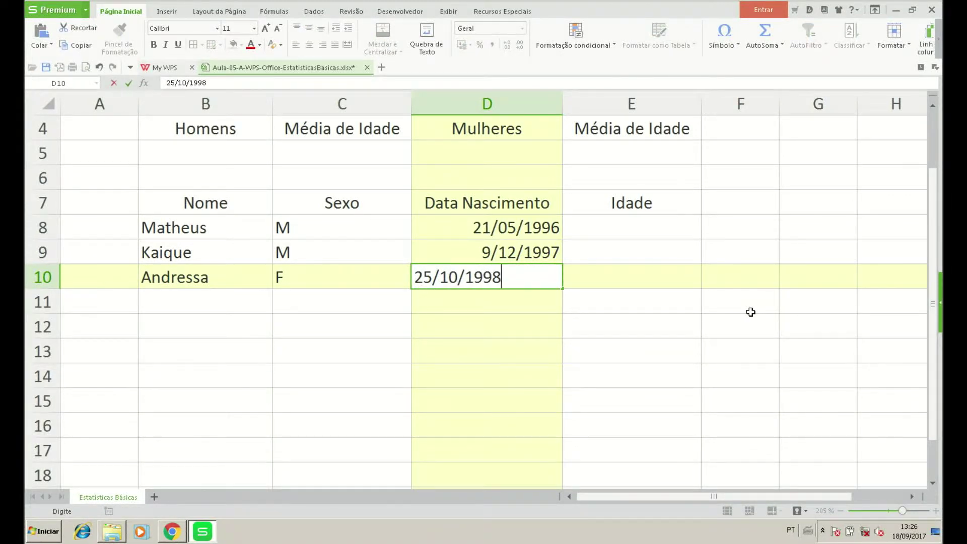
key("Return")
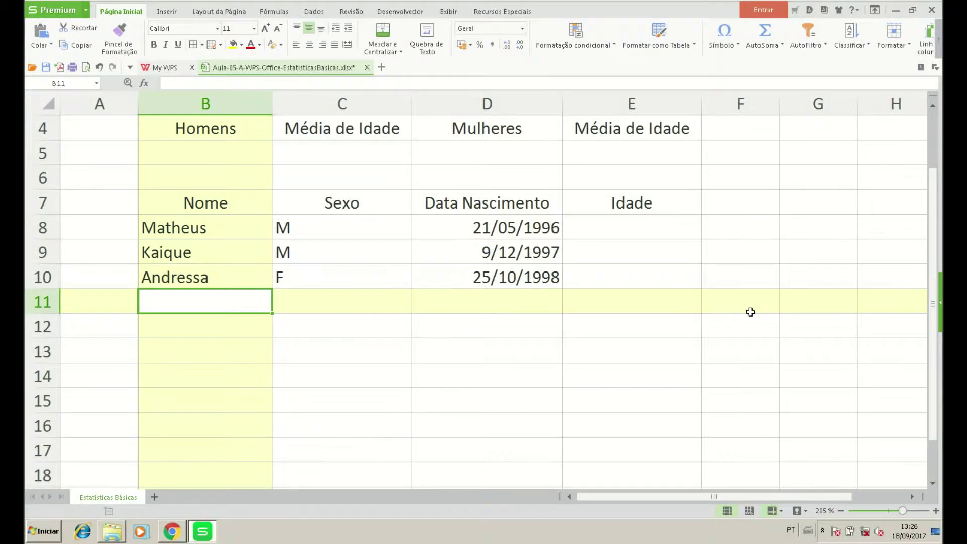
- Add a female record in row 11 with sex F, born 11/12/1999
type("Ariane")
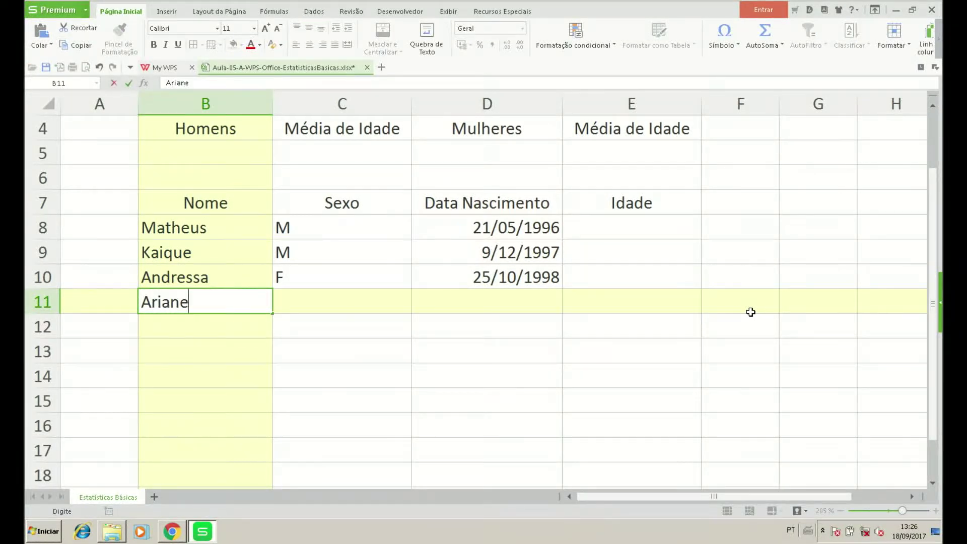
key("Tab")
type("F")
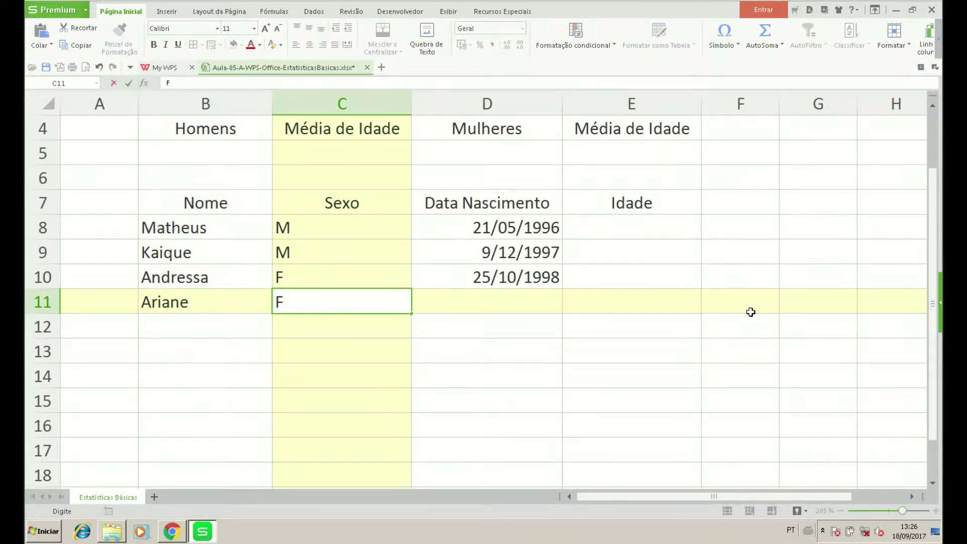
key("Tab")
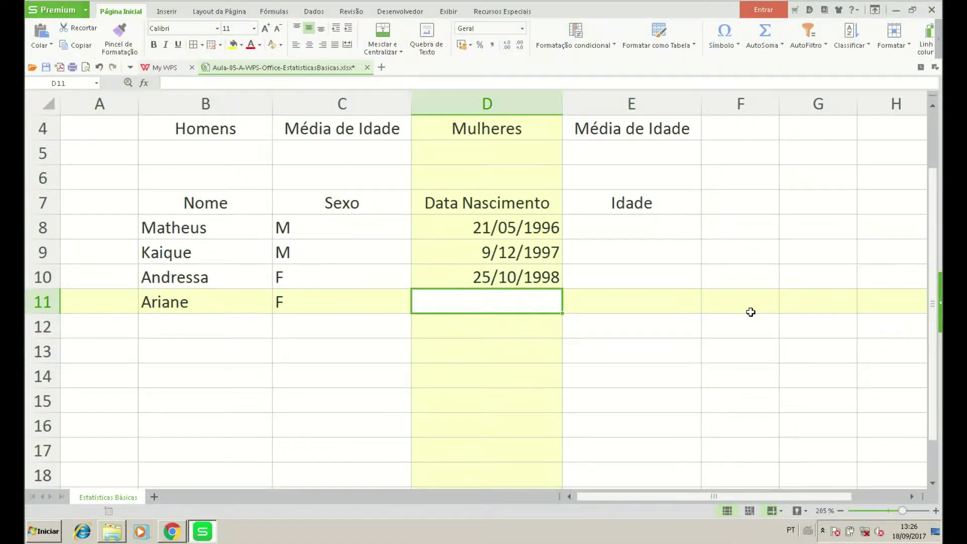
type("11/12/")
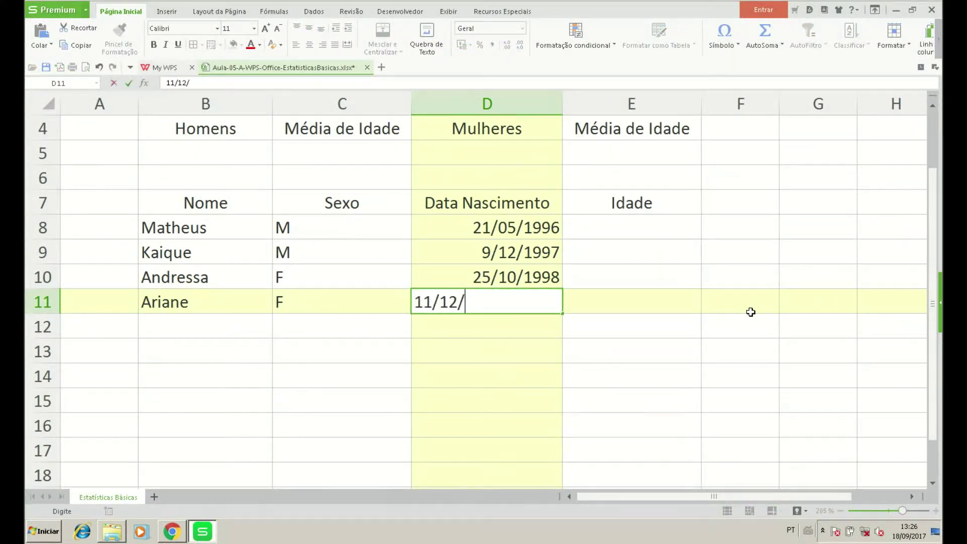
type("199")
type("9")
key("Return")
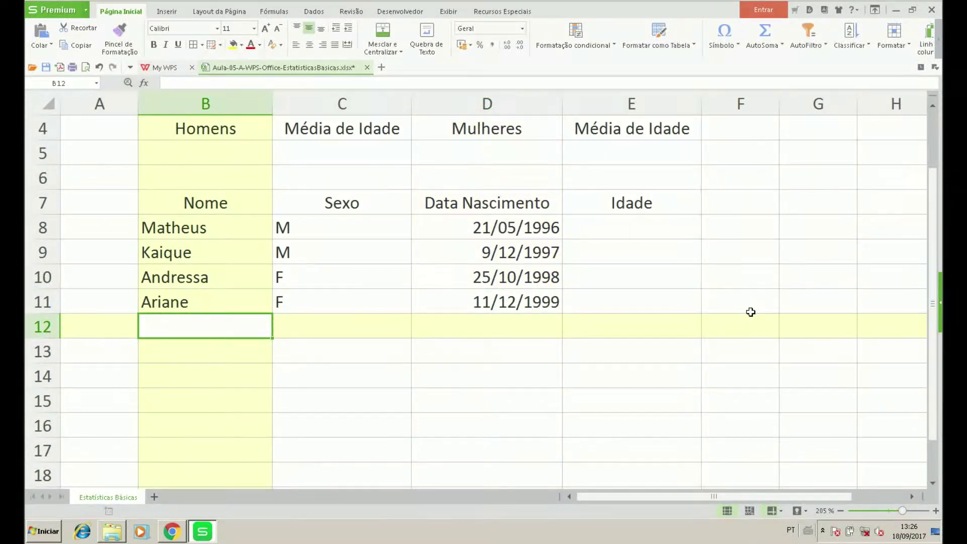
- Add a female record in row 12 with sex F, born 23/10/1999
type("Kay")
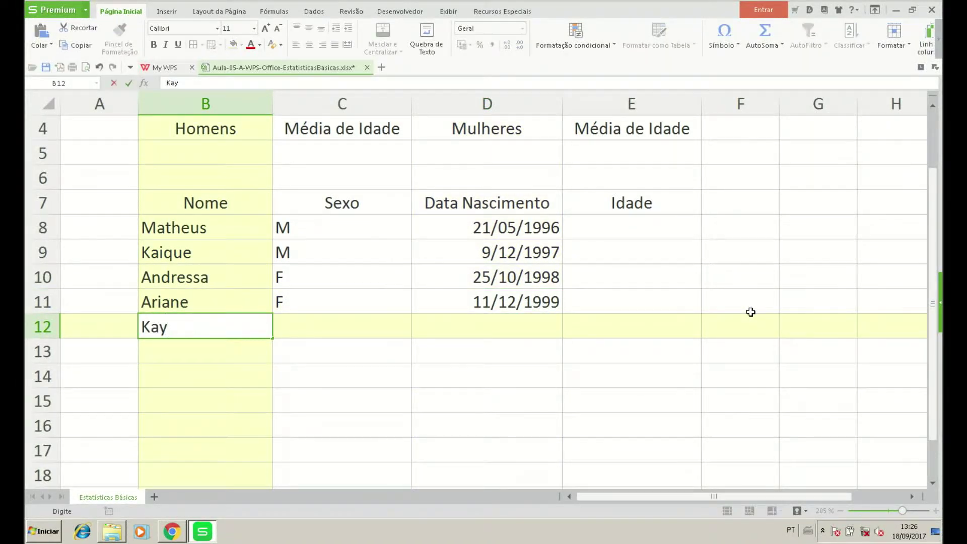
type("nara")
key("Tab")
type("F")
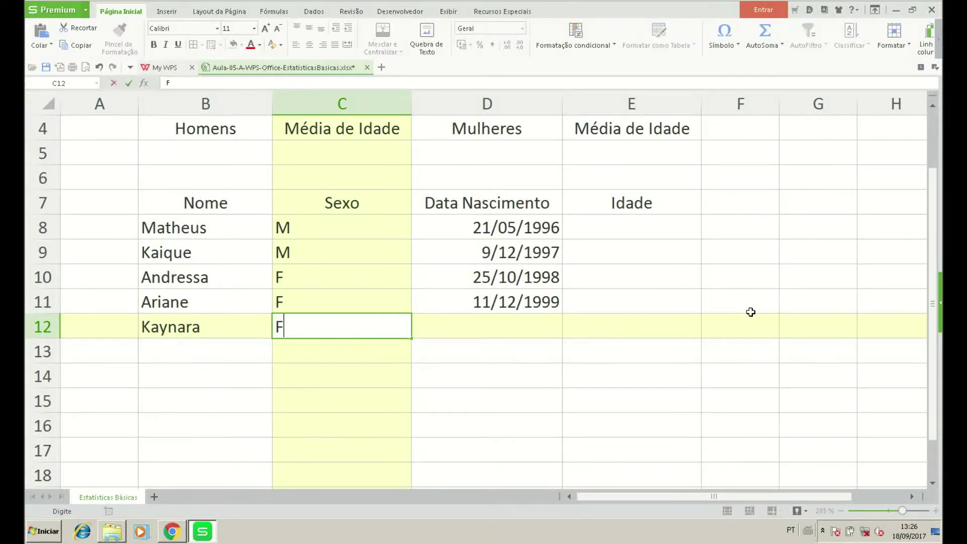
key("Tab")
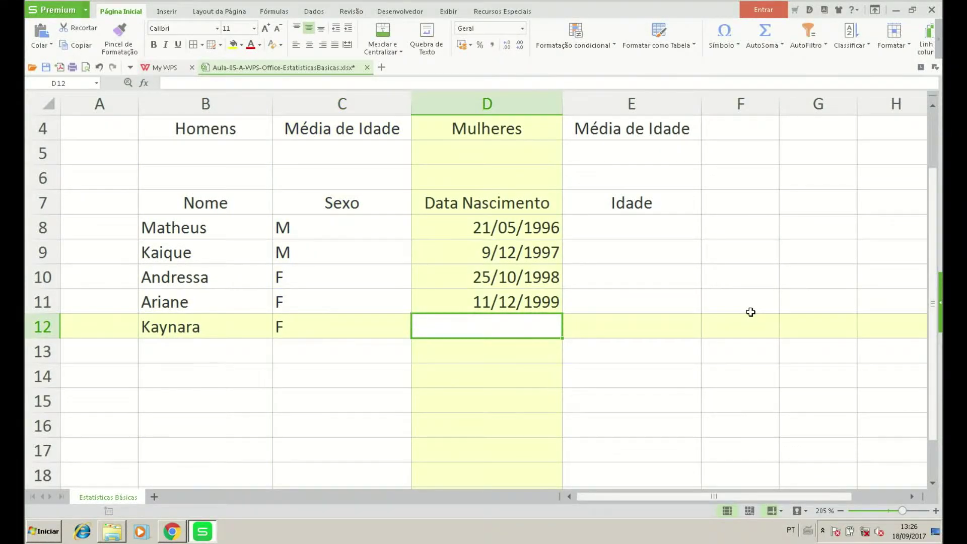
type("23/10/")
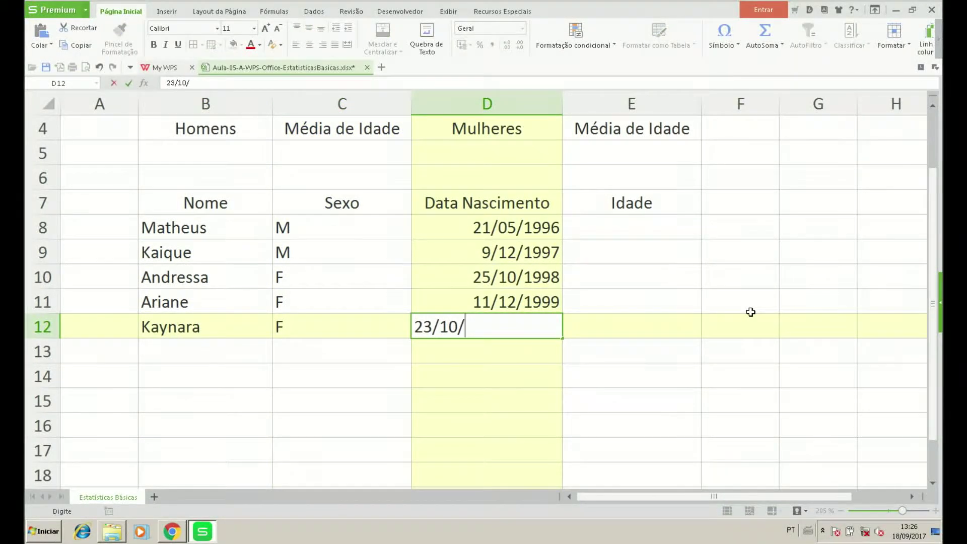
type("1999")
key("Return")
- Enter a male record in row 13 with sex M, born 30/05/1996
type("Ped")
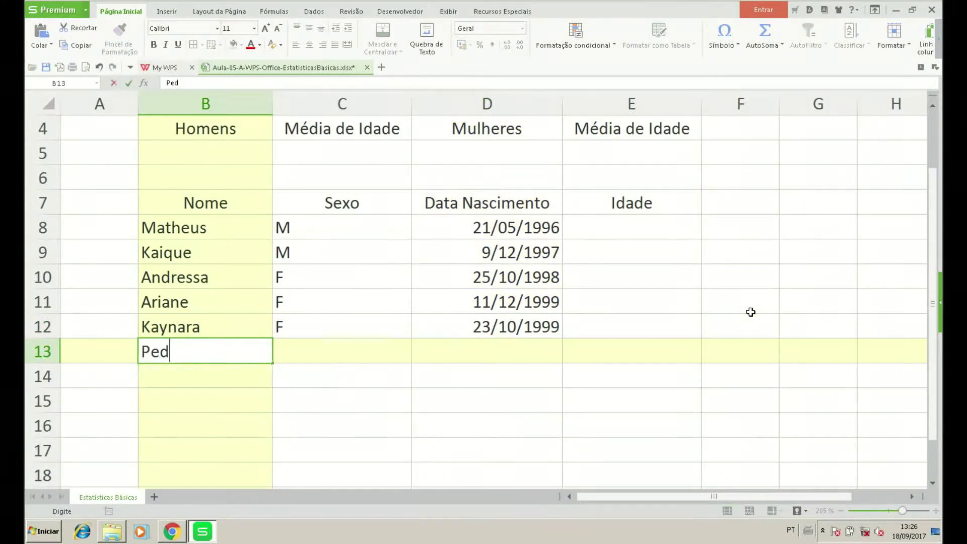
type("ro")
key("Tab")
type("M")
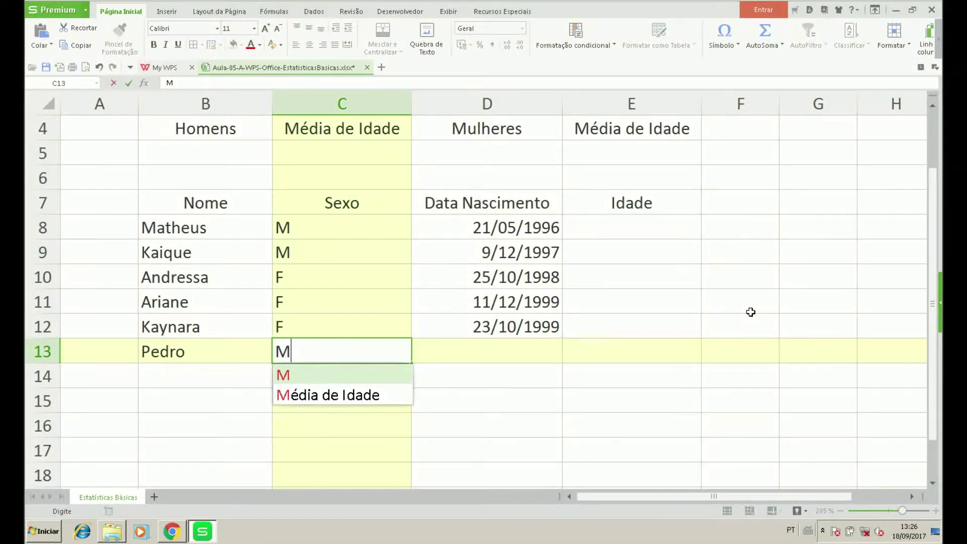
key("Tab")
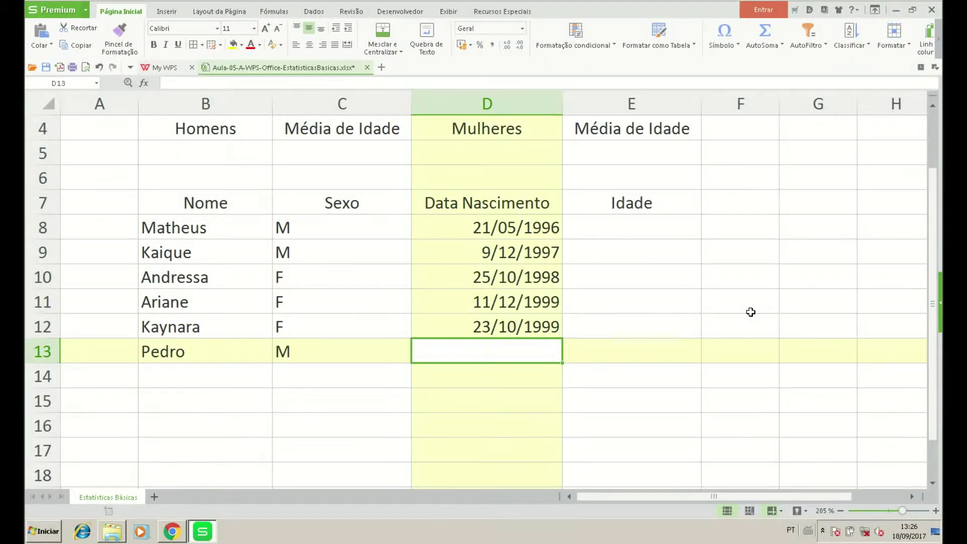
type("30/0")
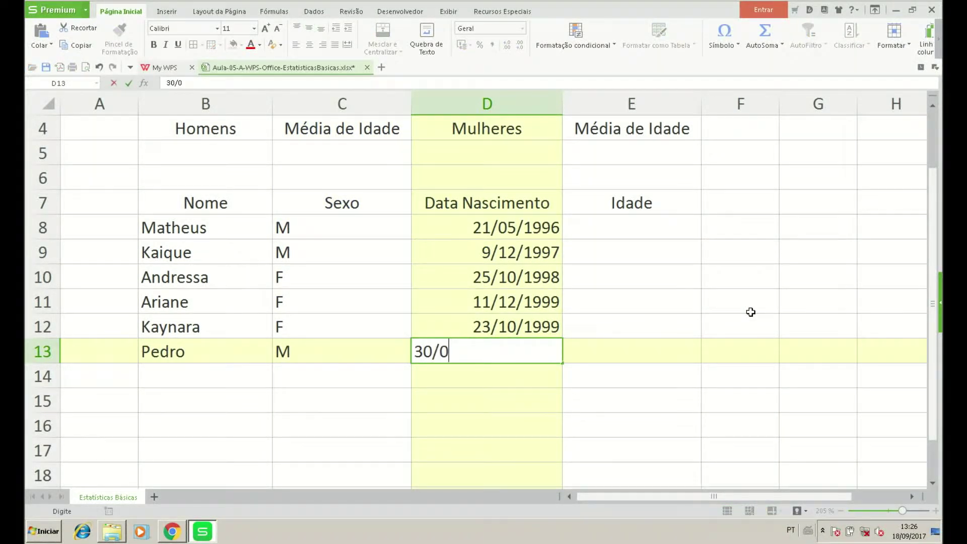
type("5/199")
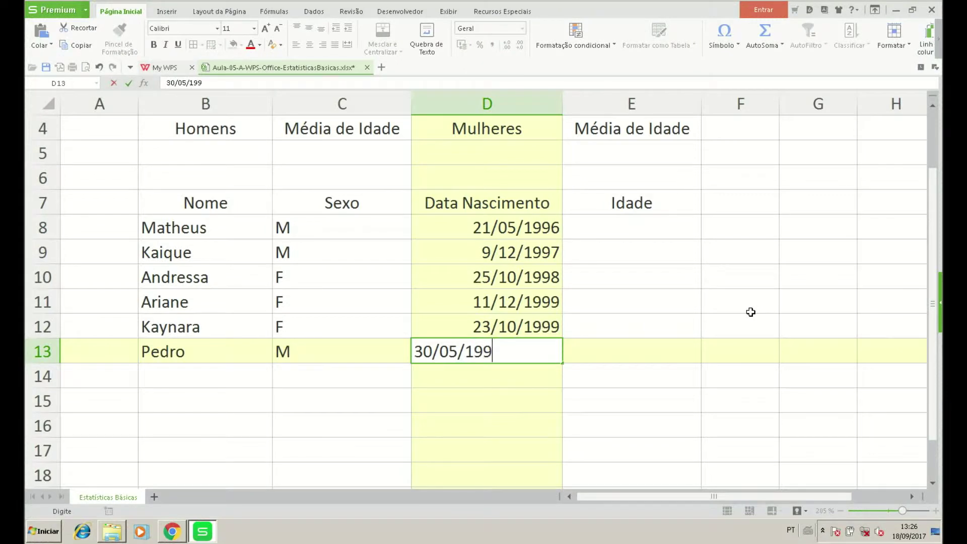
type("6")
key("Return")
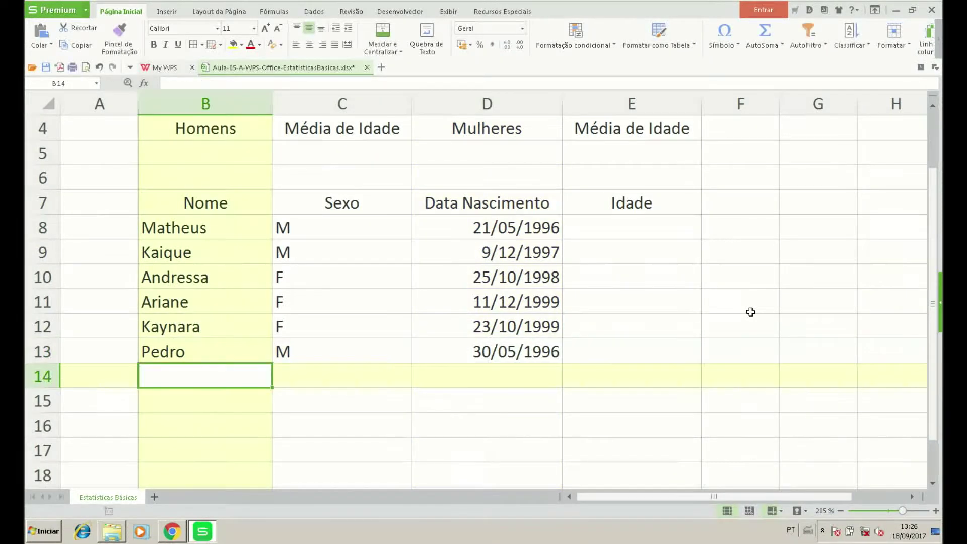
- Enter a male record in row 14 with sex M, born 02/07/1979
type("Rob")
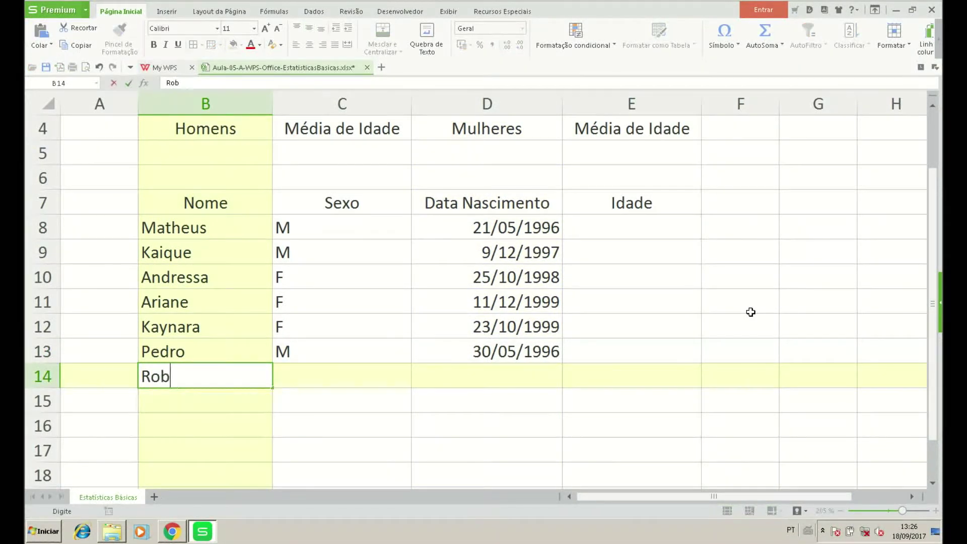
type("son")
key("Tab")
type("M")
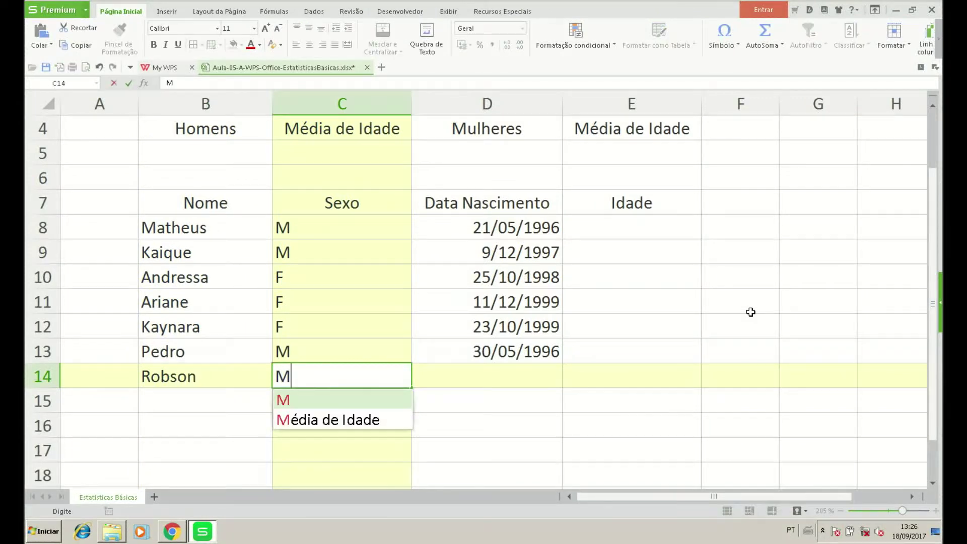
key("Tab")
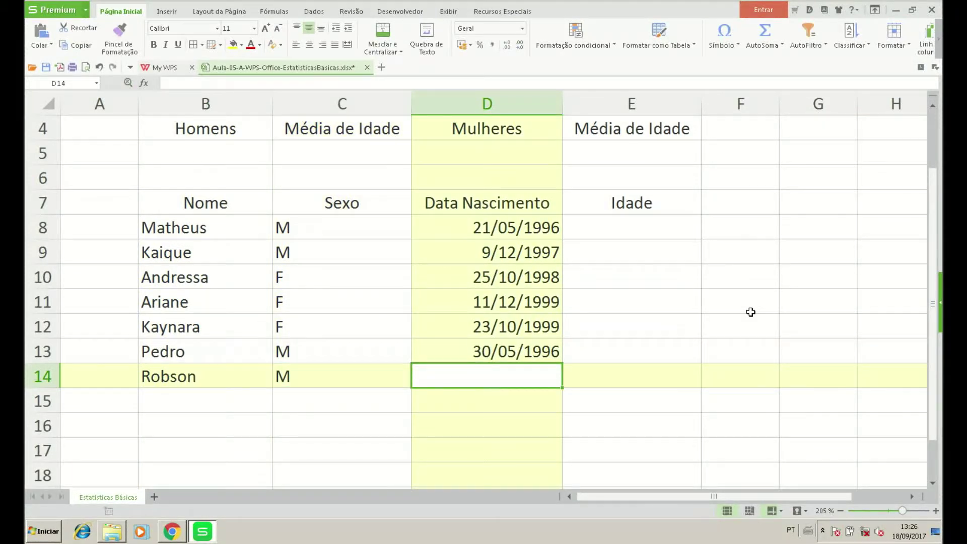
type("02/07/")
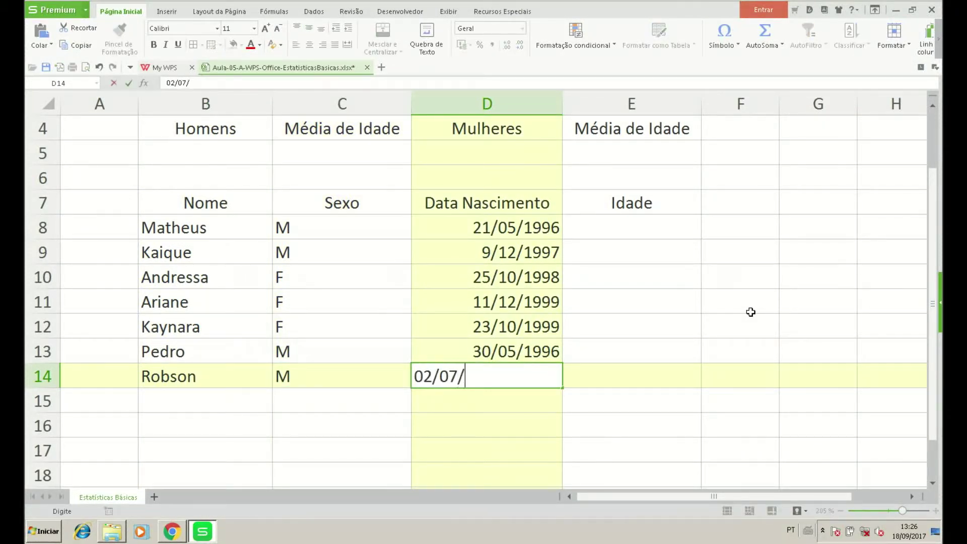
type("1979")
key("Tab")
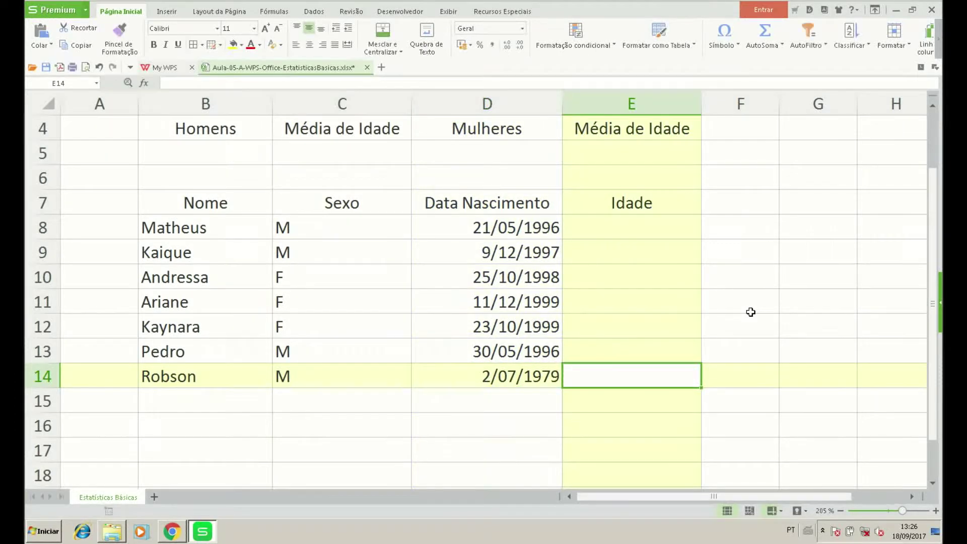
- Select the title and header cells B2, B3, D3, B4:E4 and B7:E7 and make them bold
key("Up")
key("Up")
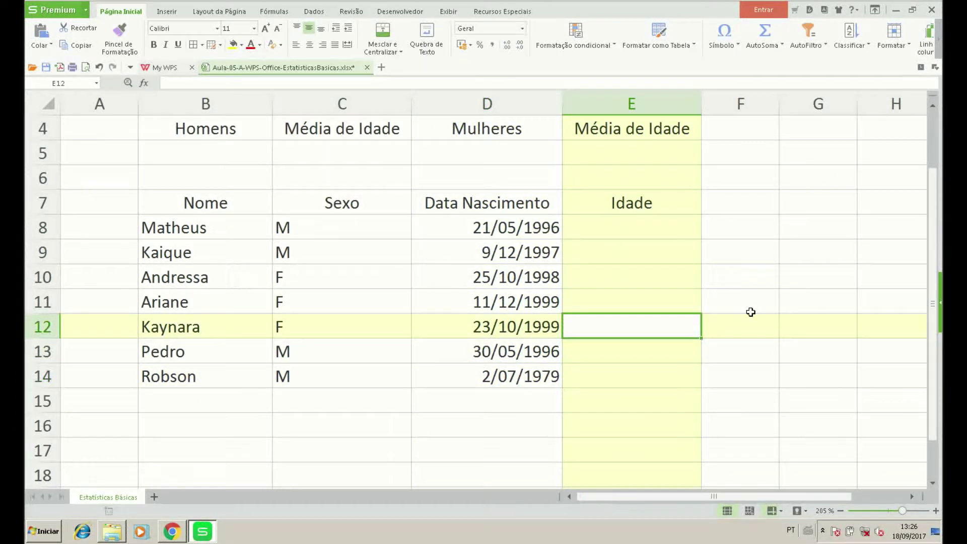
key("Up")
key("Up")
key("Up")
key("Left")
key("Left")
key("Left")
key("Left")
key("Up")
key("Up")
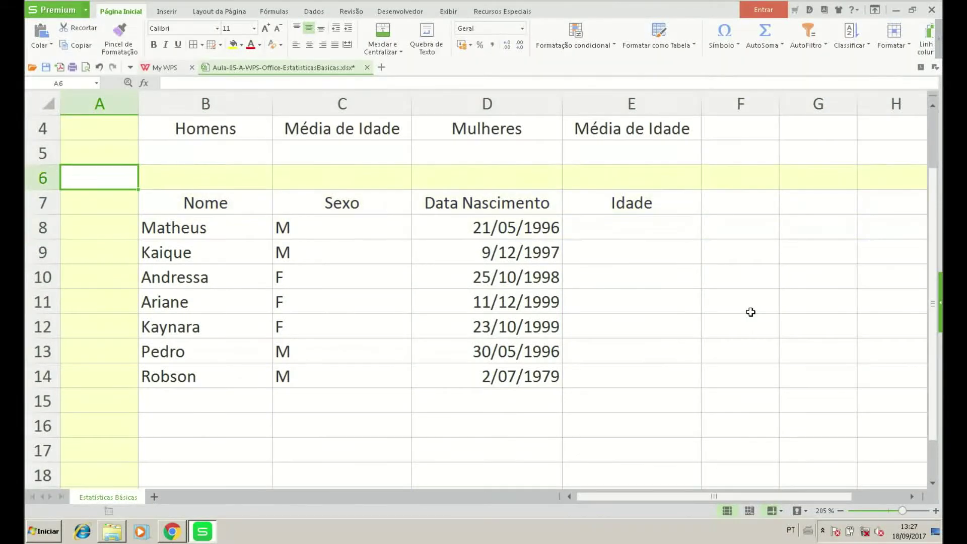
key("Up")
key("Up")
key("Up")
key("Up")
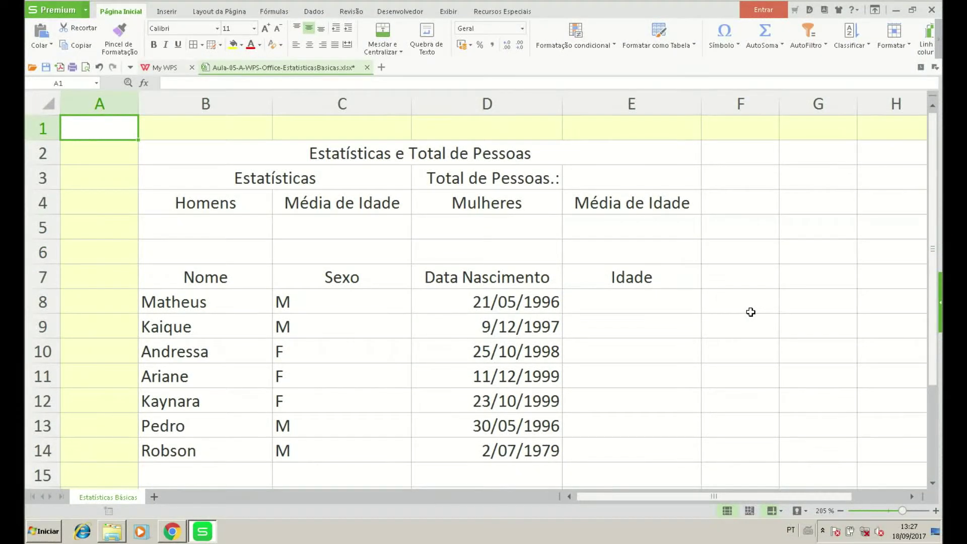
scroll(317, 311, "down", 1)
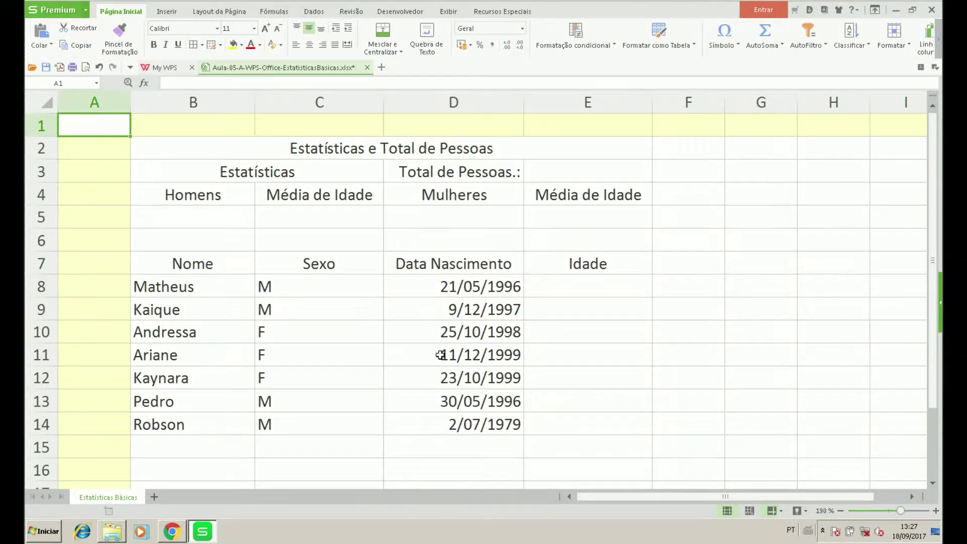
left_click(396, 150)
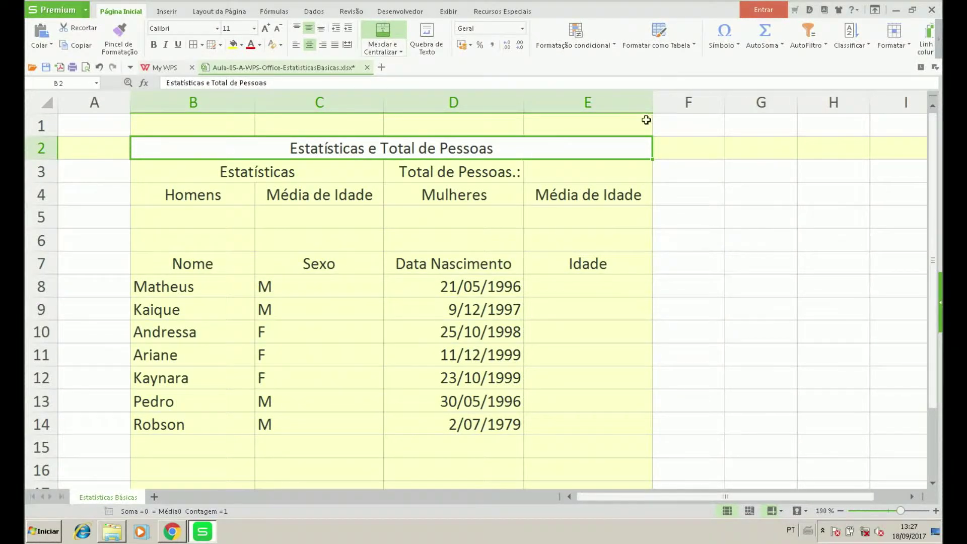
left_click(303, 173, "ctrl")
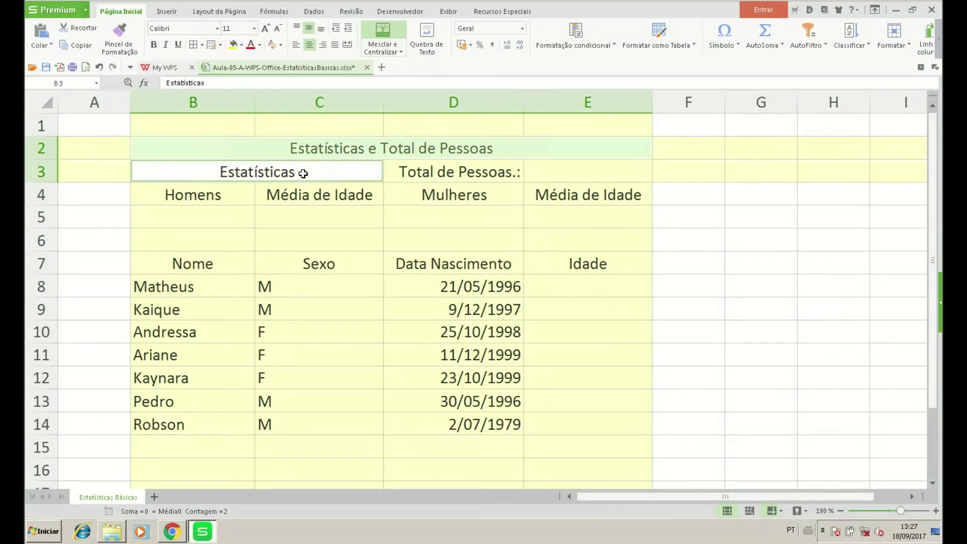
left_click(479, 177, "ctrl")
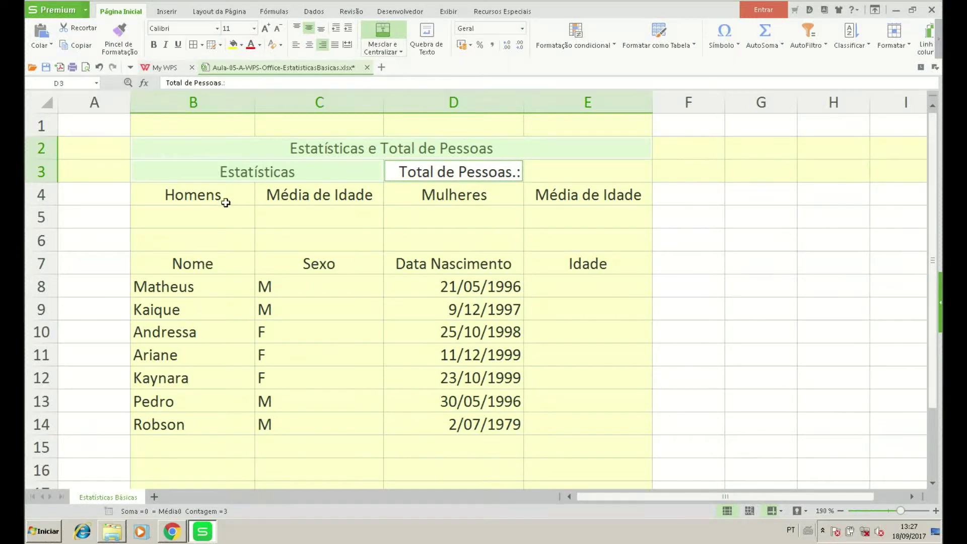
left_click_drag(224, 200, 620, 195)
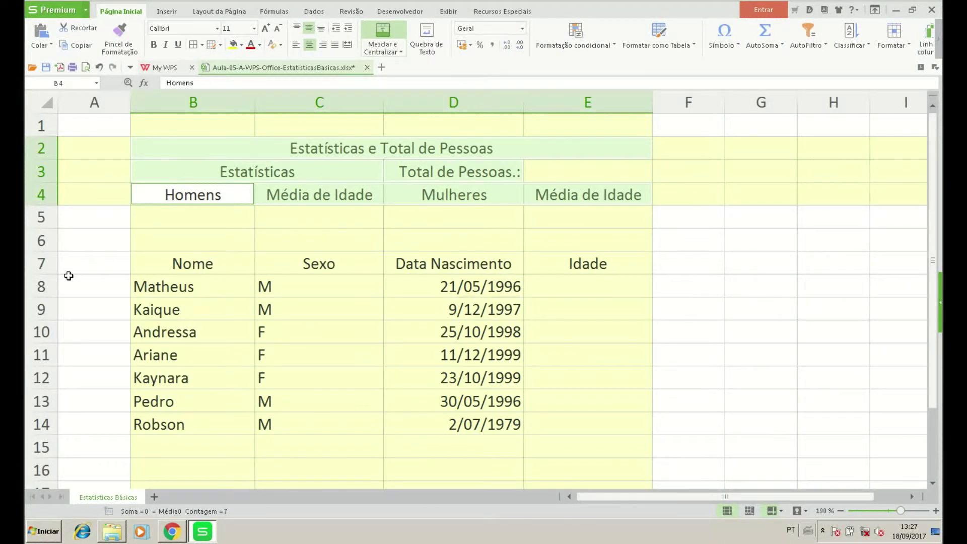
left_click_drag(175, 259, 564, 264)
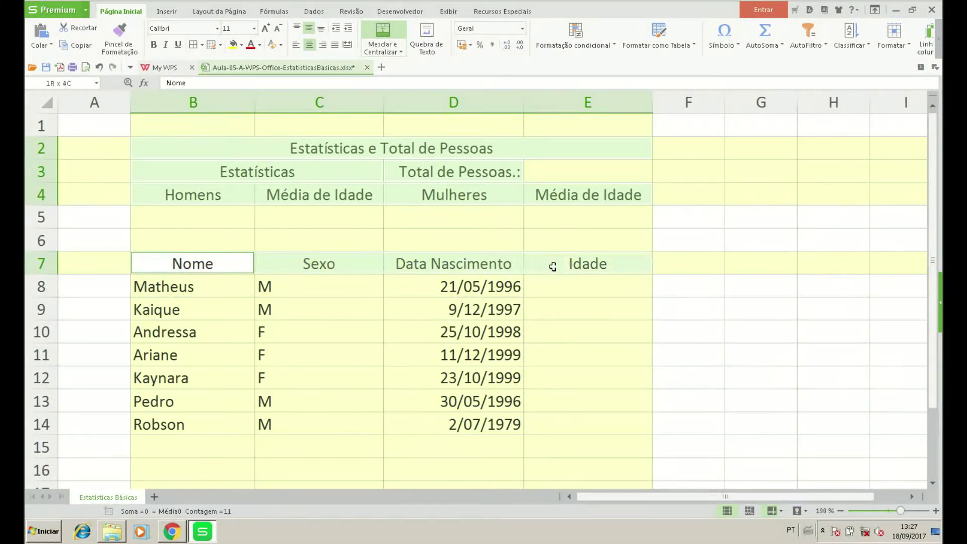
left_click(154, 44)
- Fill the selected header cells with light grey (Branco, Cor Escura 15%)
left_click(241, 46)
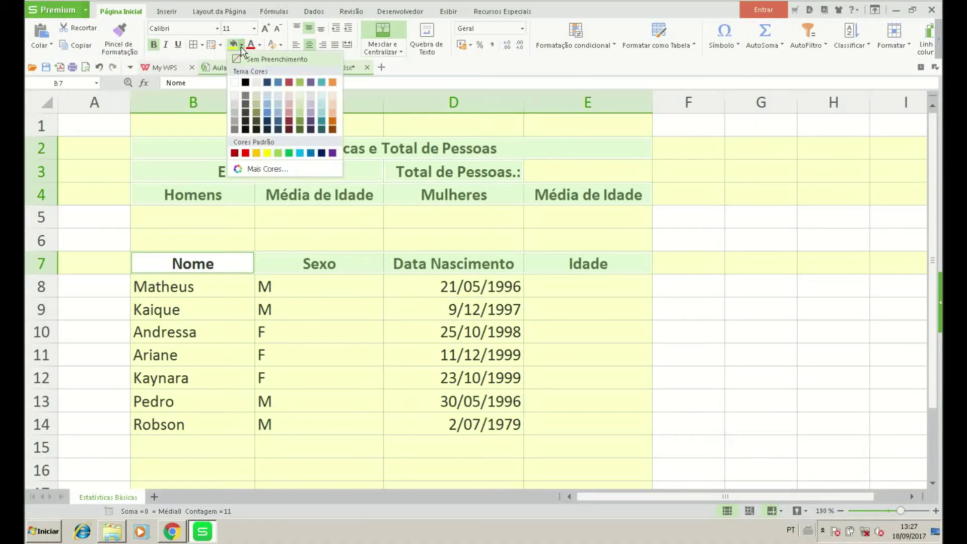
left_click(235, 104)
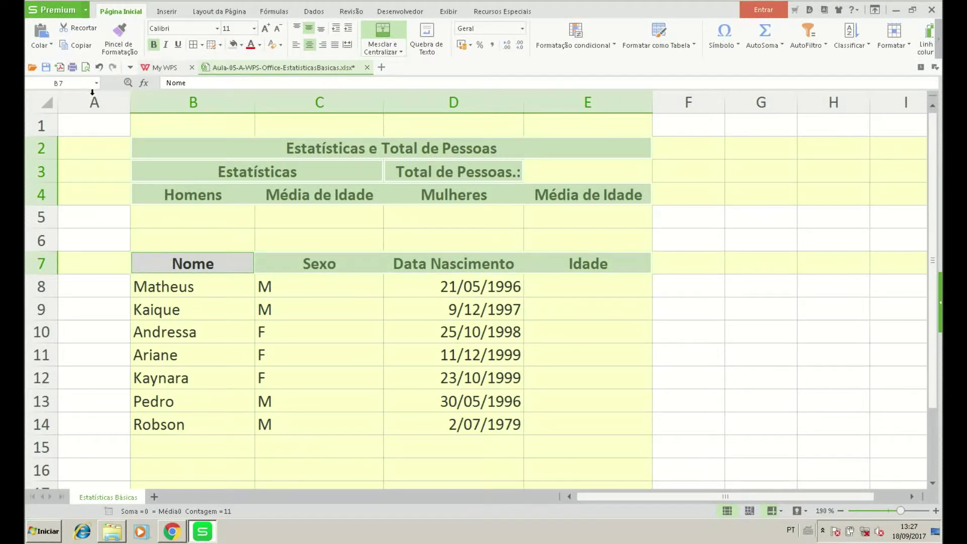
left_click(105, 133)
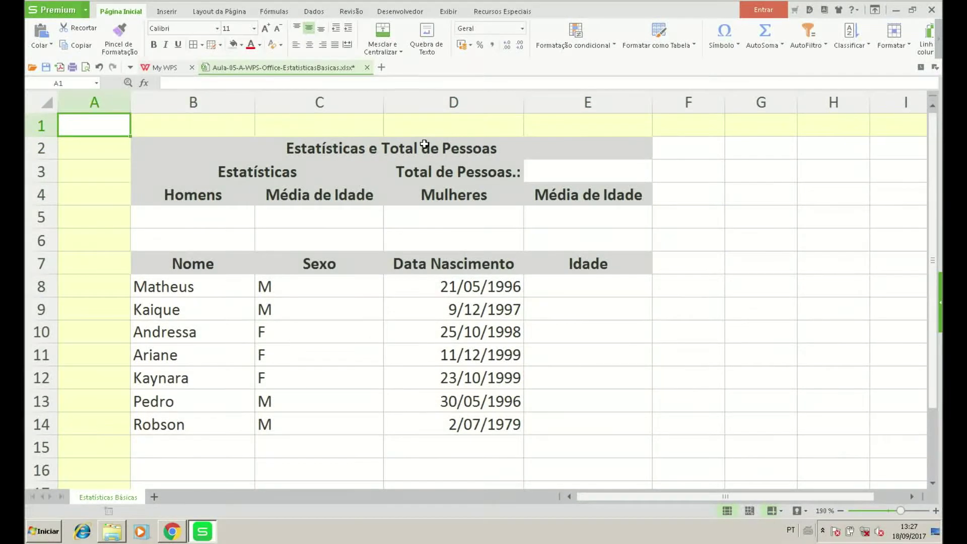
- Apply Todas as Bordas to the statistics table B2:E5
mouse_move(280, 152)
left_mouse_down()
mouse_move(541, 198)
mouse_move(542, 211)
left_mouse_up()
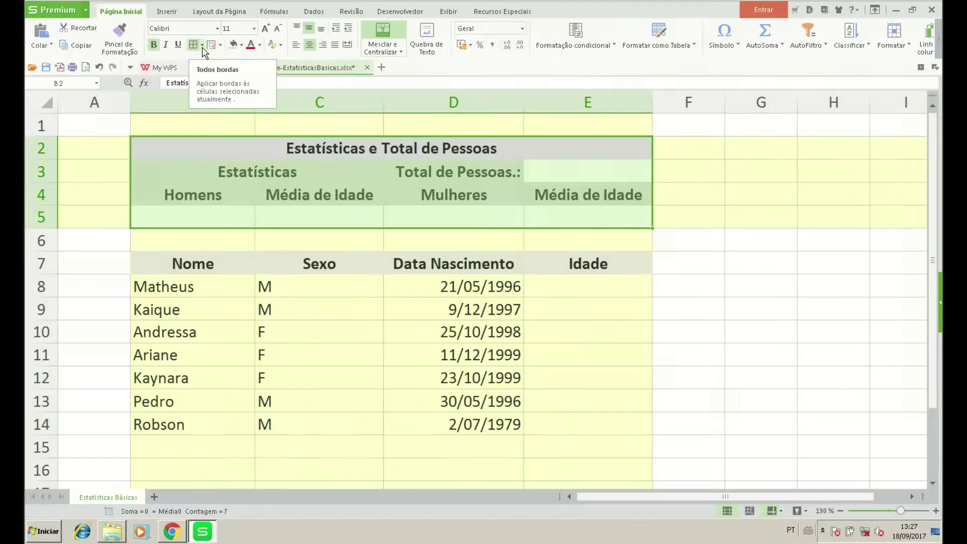
left_click(202, 46)
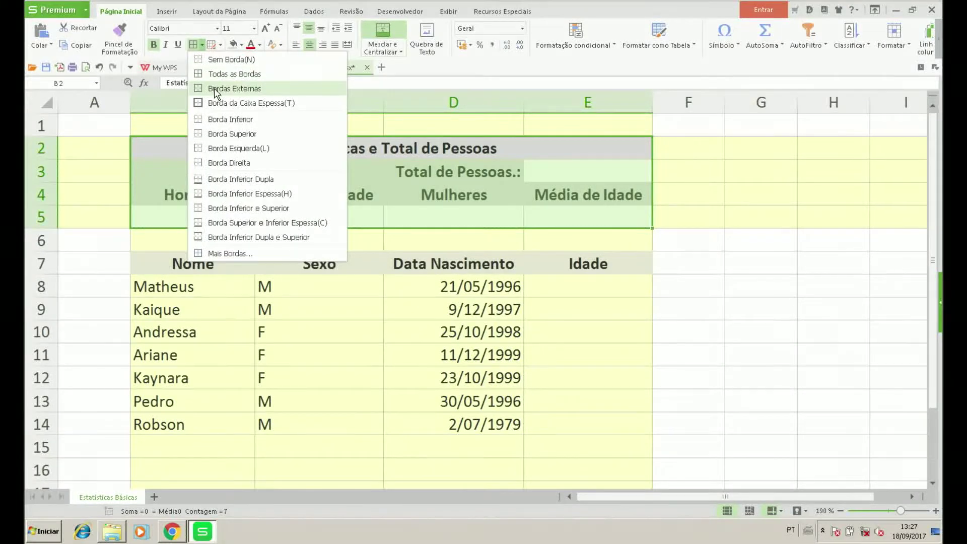
left_click(217, 74)
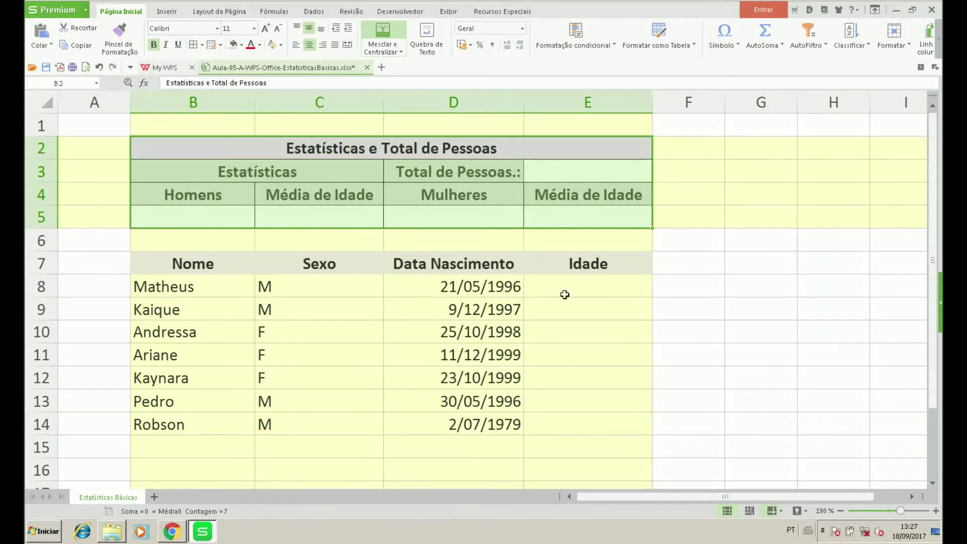
- Give the people table B7:E14 full borders, then select its Sexo, date and Idade cells
left_click(112, 266)
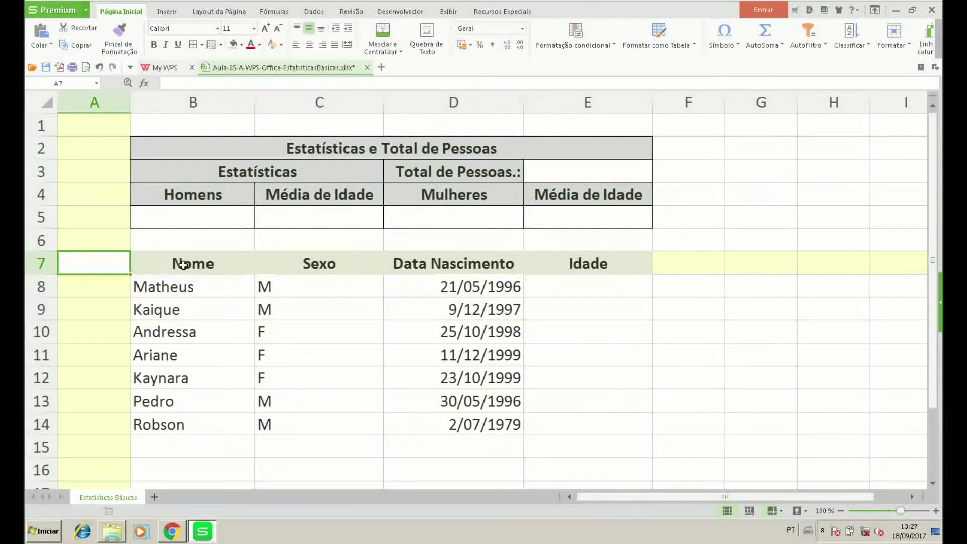
mouse_move(184, 265)
left_mouse_down()
mouse_move(547, 277)
mouse_move(554, 426)
left_mouse_up()
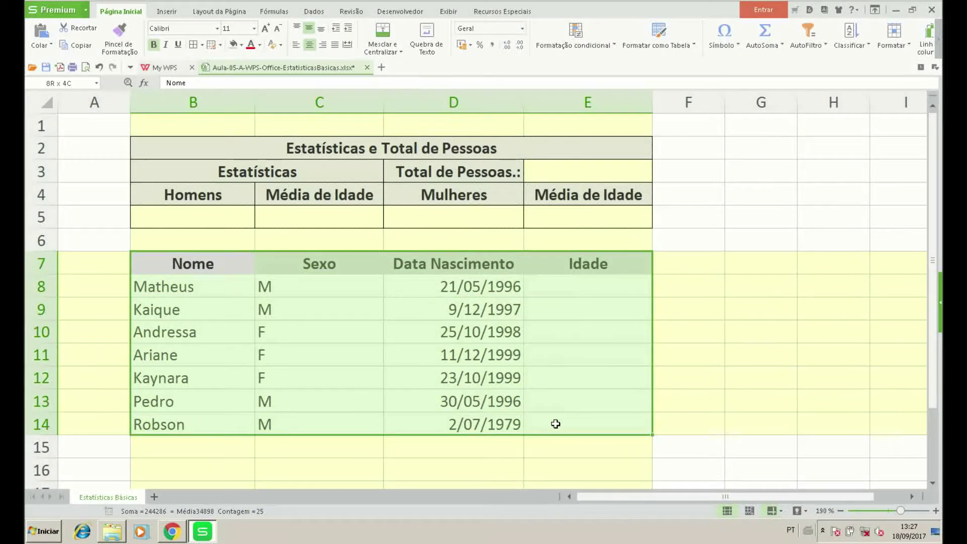
left_click(195, 49)
left_click(176, 270)
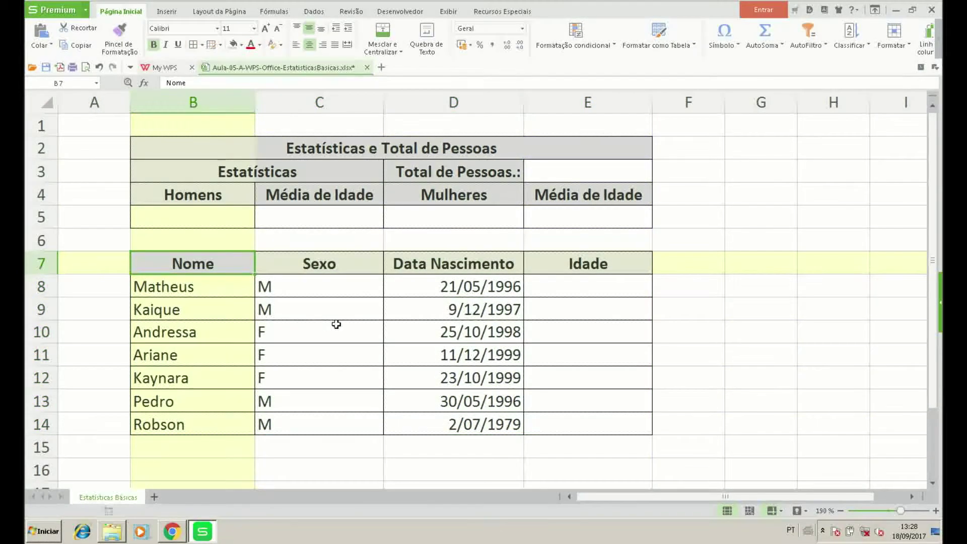
mouse_move(299, 287)
left_mouse_down()
mouse_move(574, 293)
mouse_move(572, 418)
left_mouse_up()
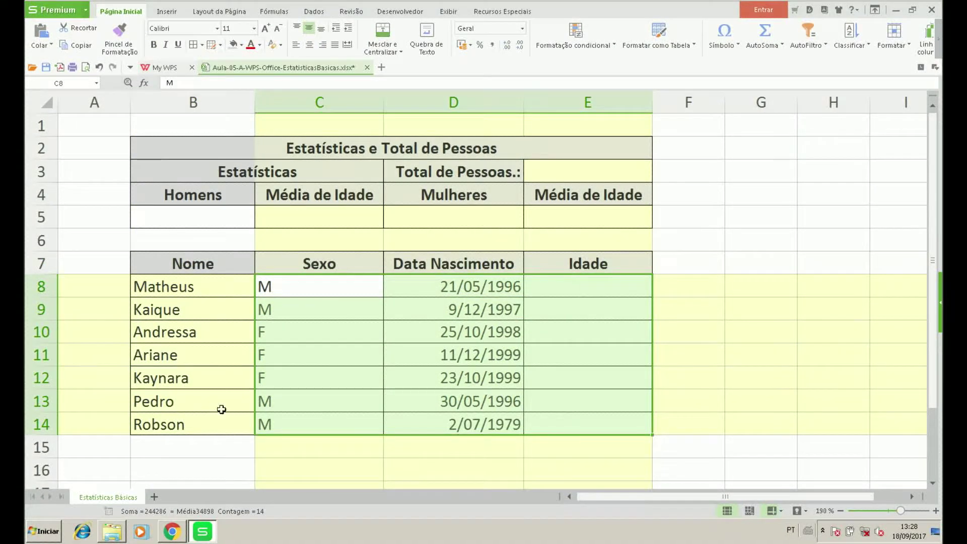
- Centre the Sexo, date and Idade values, then bold the empty cells E3 and B5:E5
left_click(310, 49)
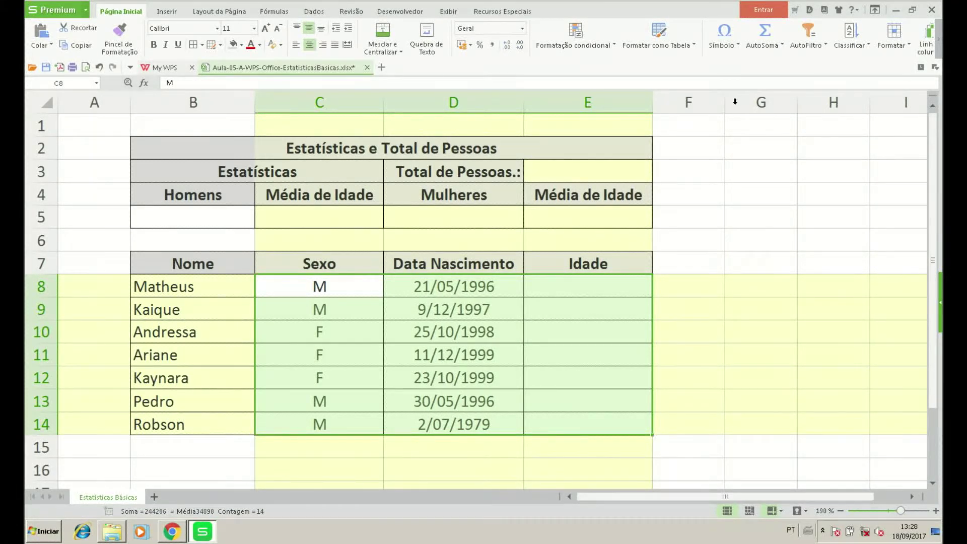
left_click(563, 174)
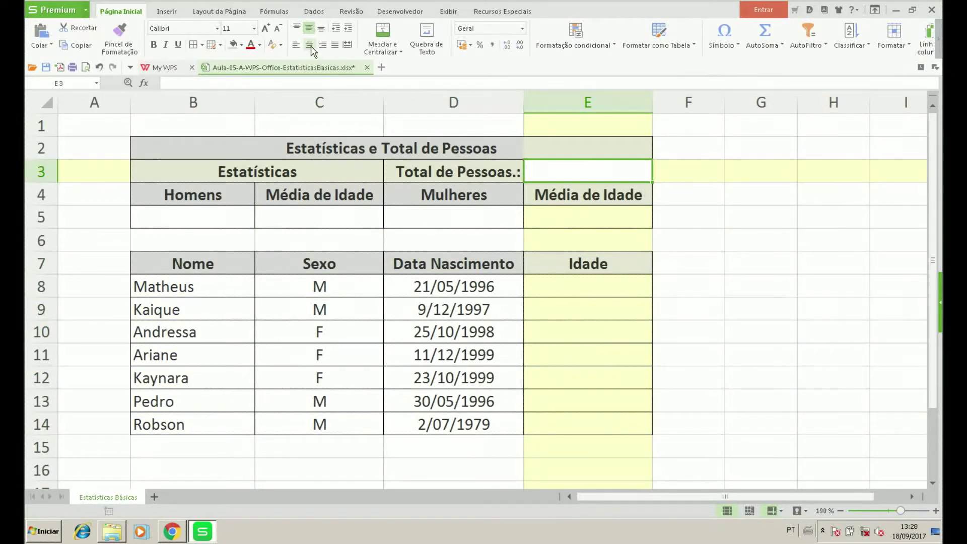
left_click(153, 44)
left_click_drag(192, 216, 339, 216)
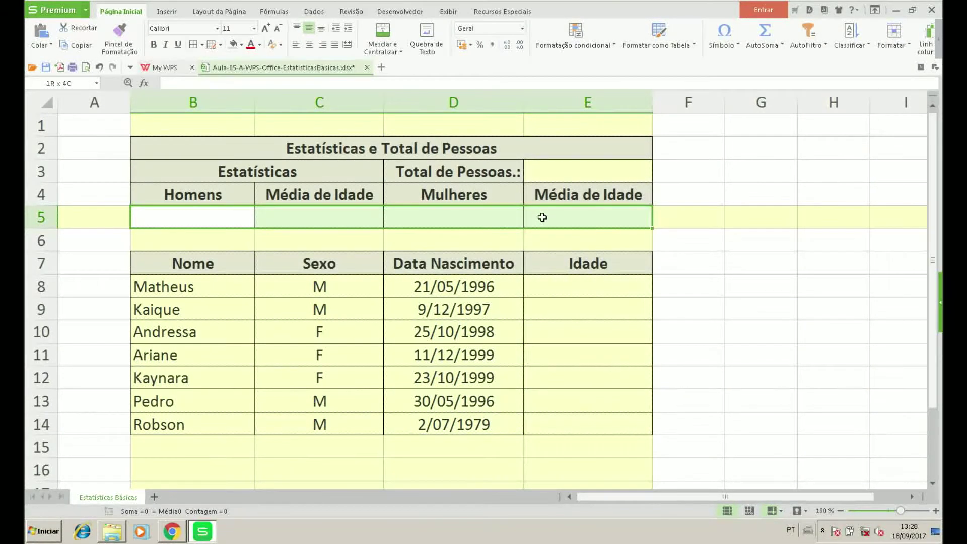
left_click_drag(339, 216, 542, 217)
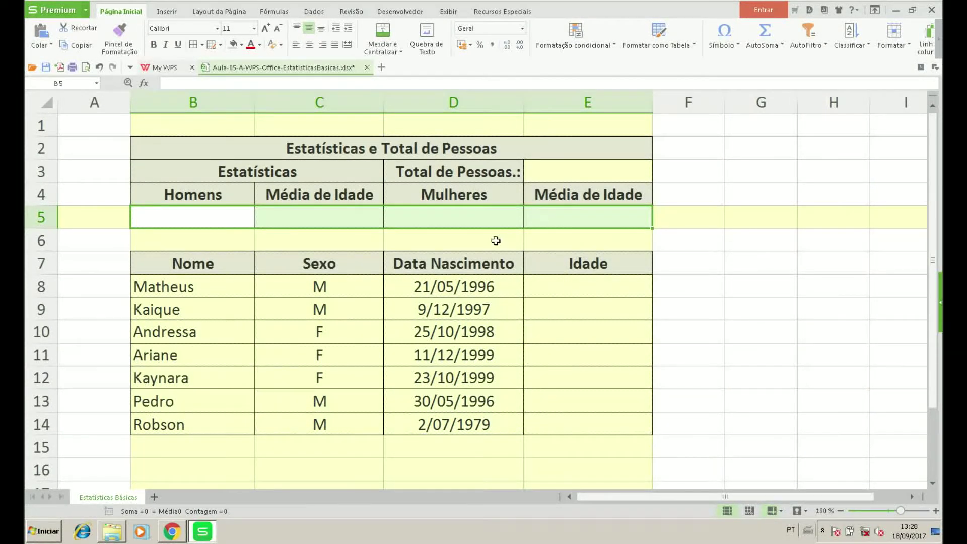
left_click(155, 46)
left_click(106, 130)
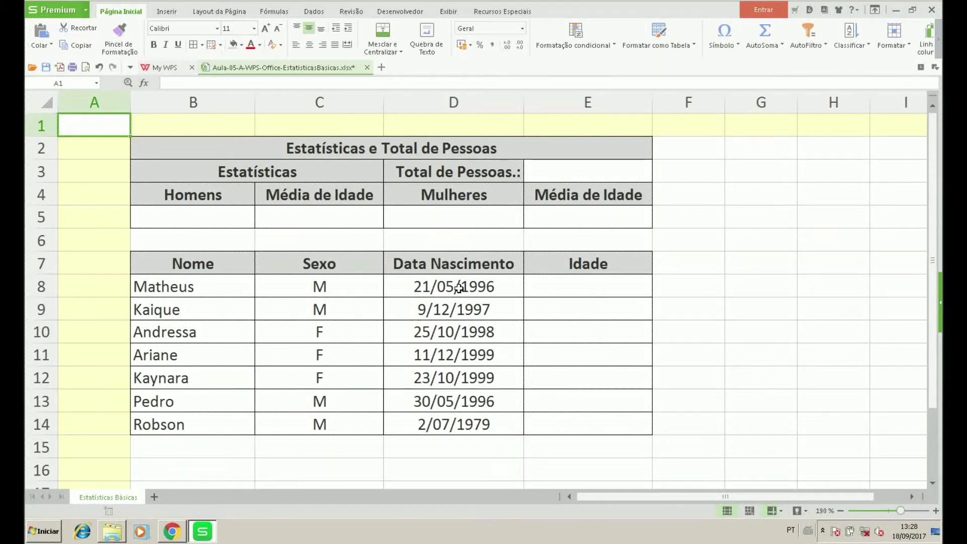
- Give the birth dates D8:D14 the custom format dd/mm/yyyy, e.g. 09/12/1997
left_click_drag(458, 288, 457, 424)
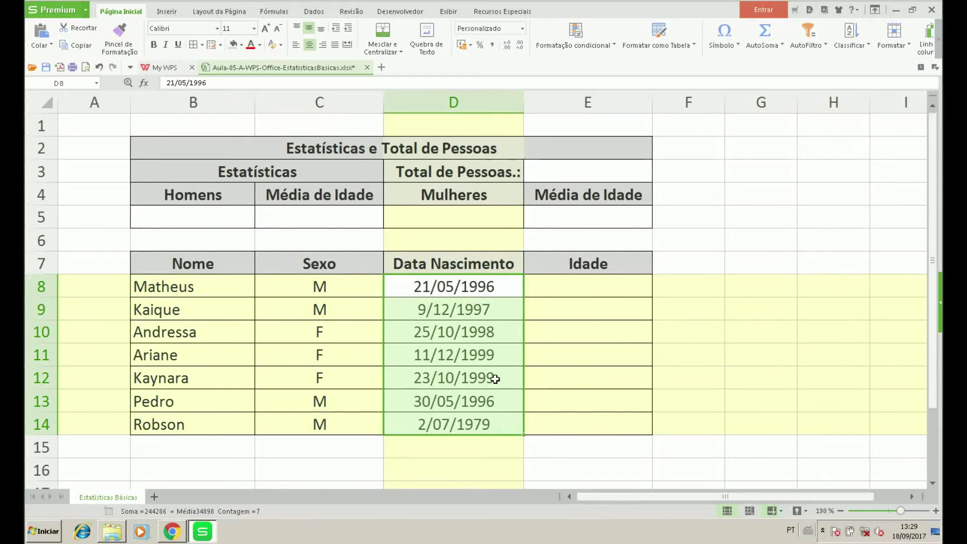
key("ctrl+1")
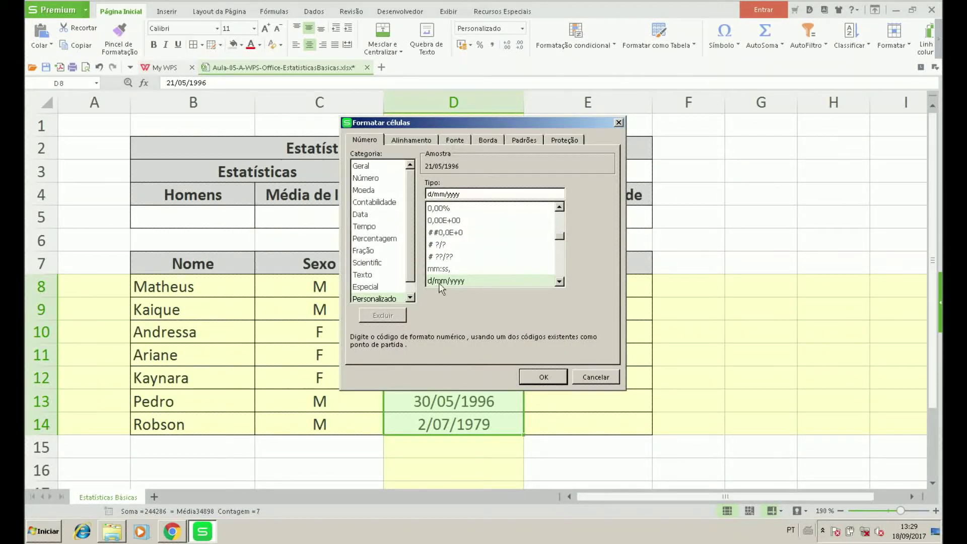
left_click_drag(561, 237, 557, 263)
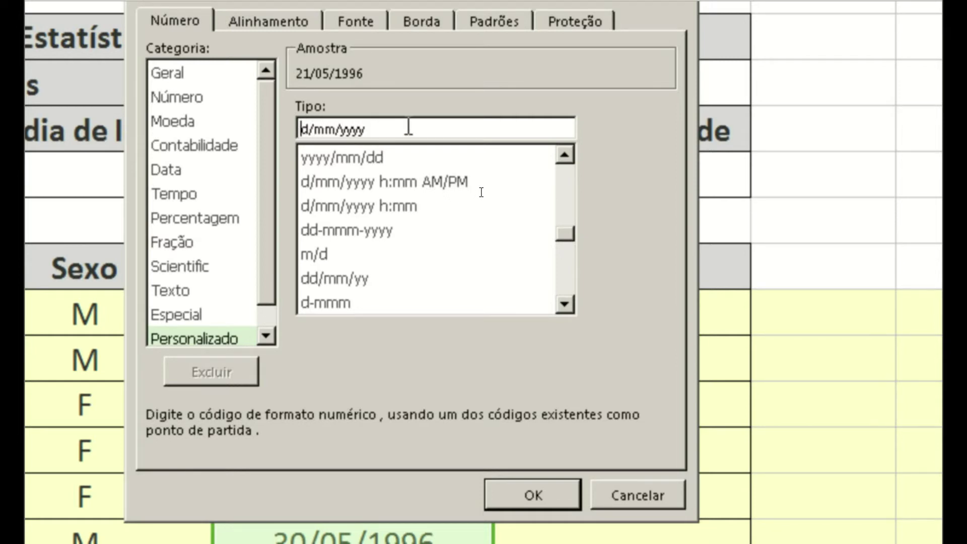
type("d")
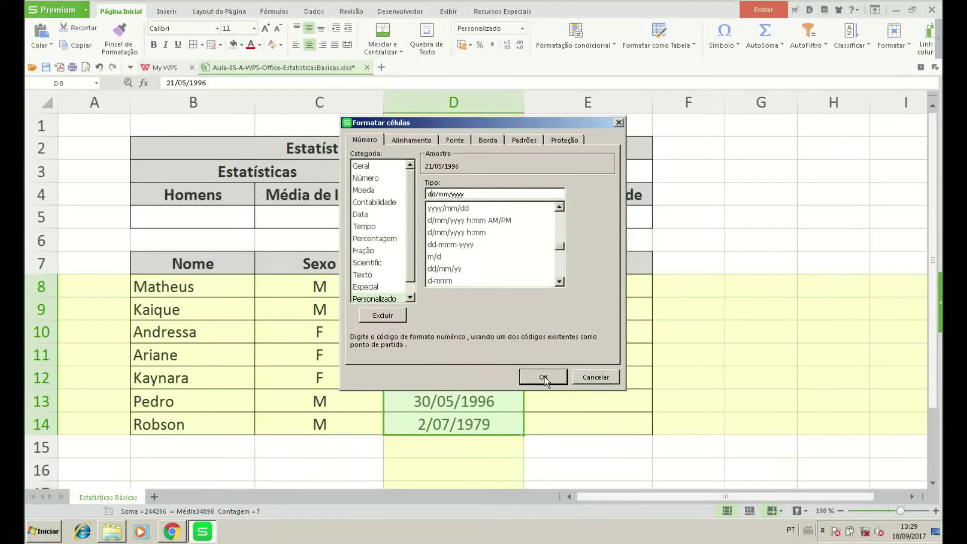
left_click(544, 377)
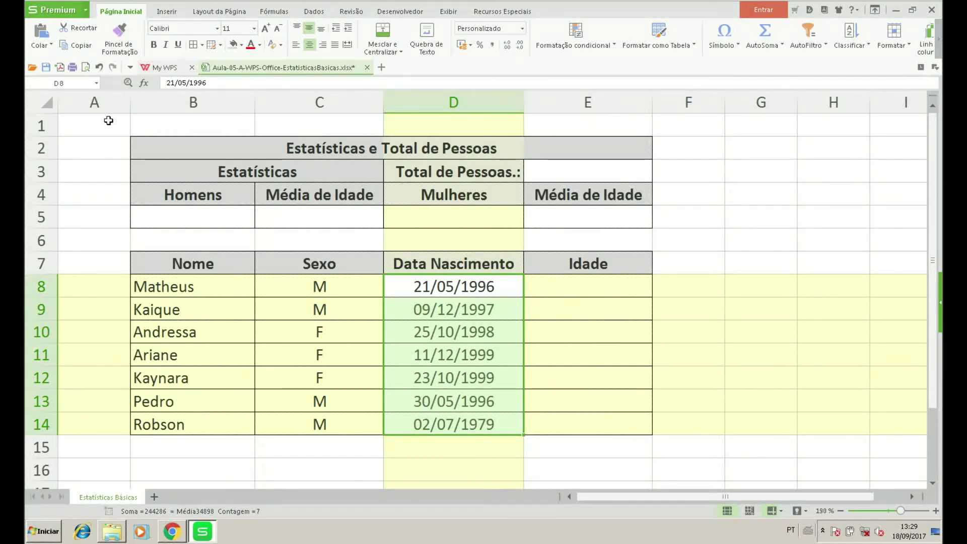
left_click(109, 121)
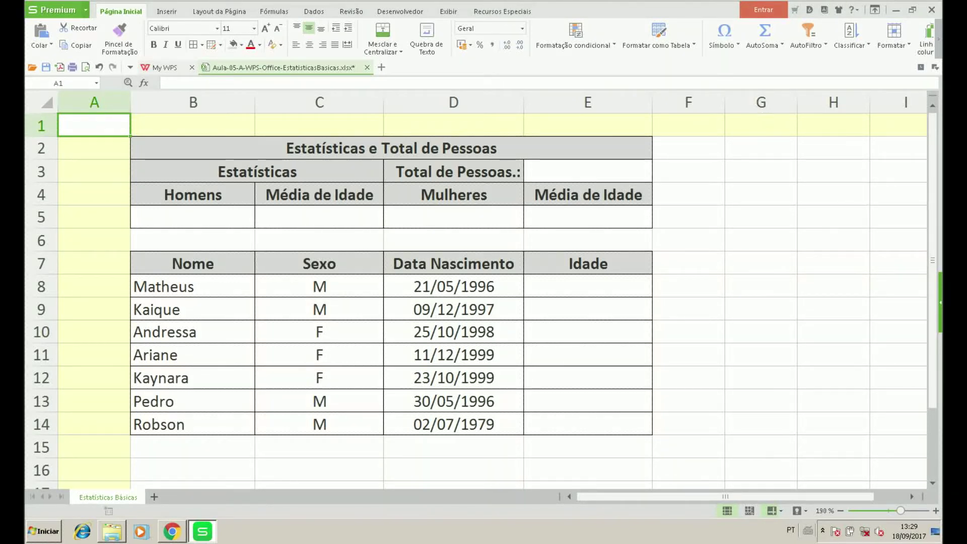
- Hide columns G through the last column with Ocultar, then return to A1
left_click(912, 496)
left_click(912, 497)
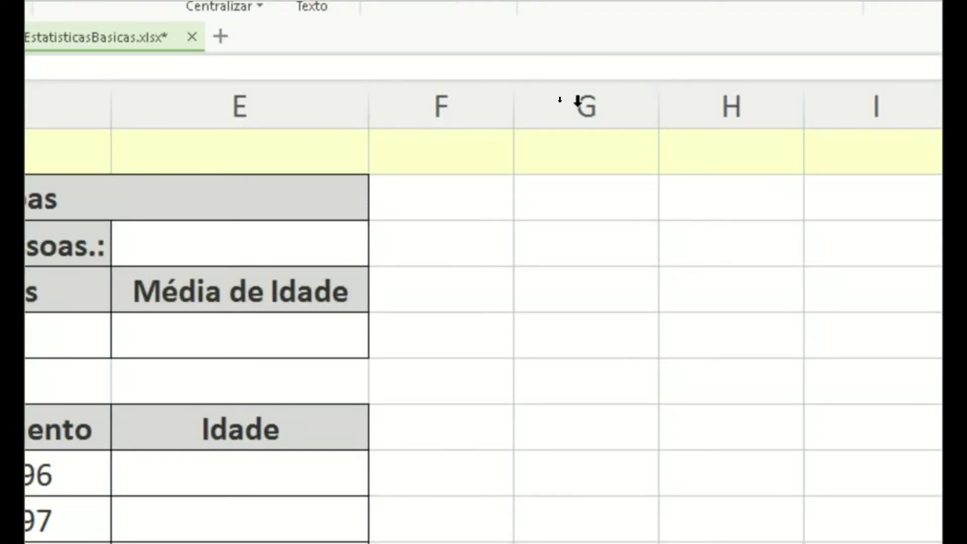
left_click(578, 103)
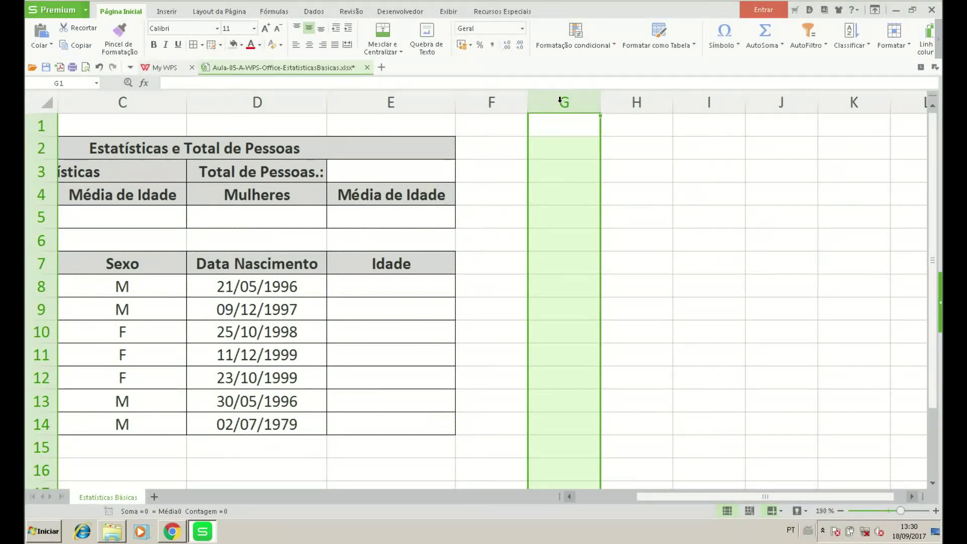
key("ctrl+shift+Right")
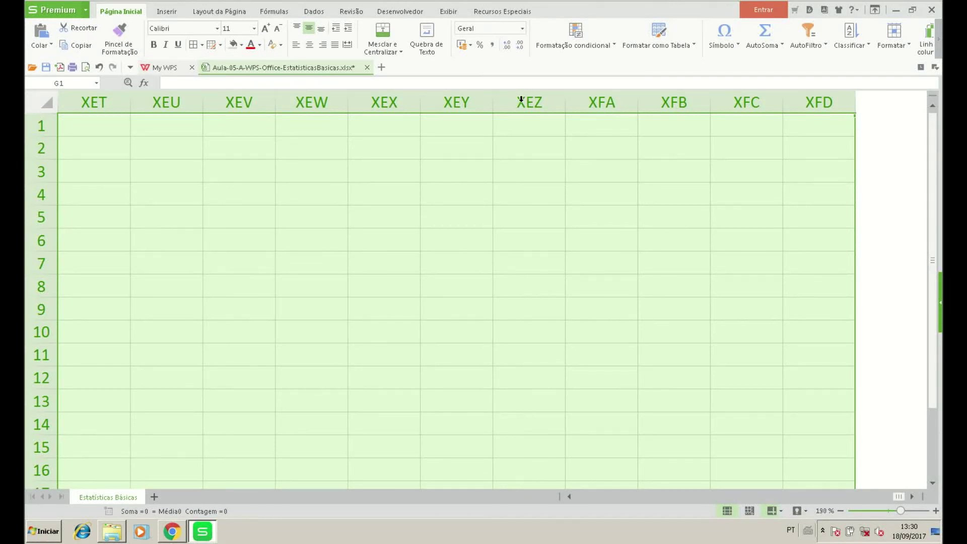
right_click(521, 100)
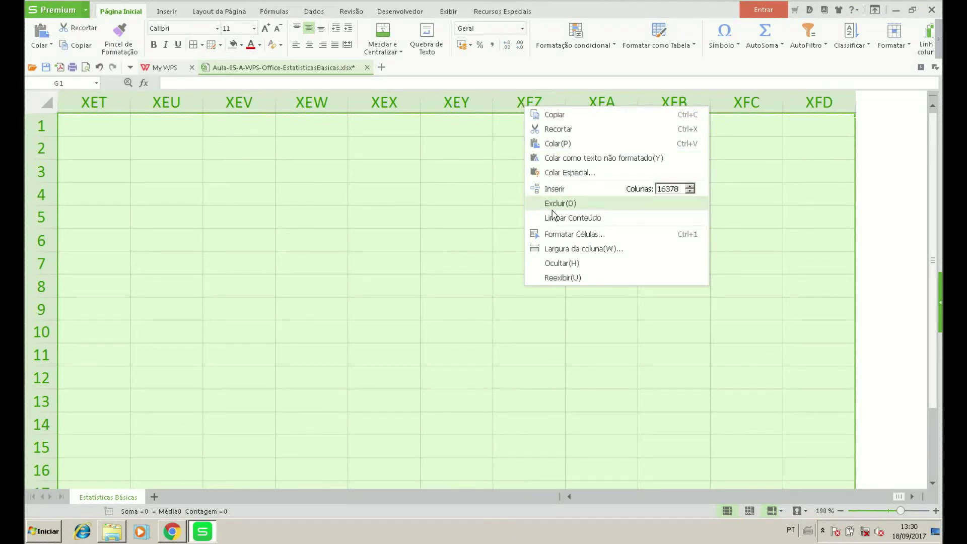
left_click(576, 262)
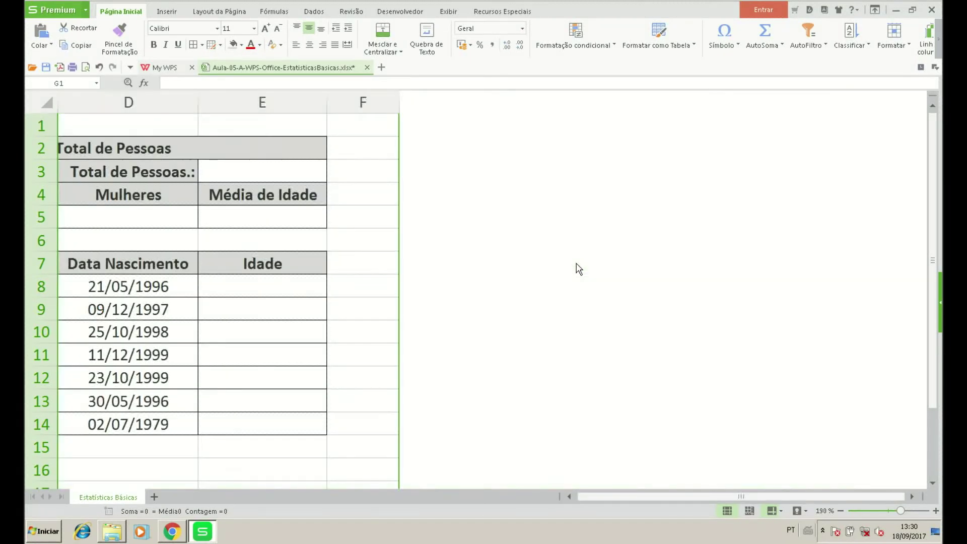
left_click(334, 126)
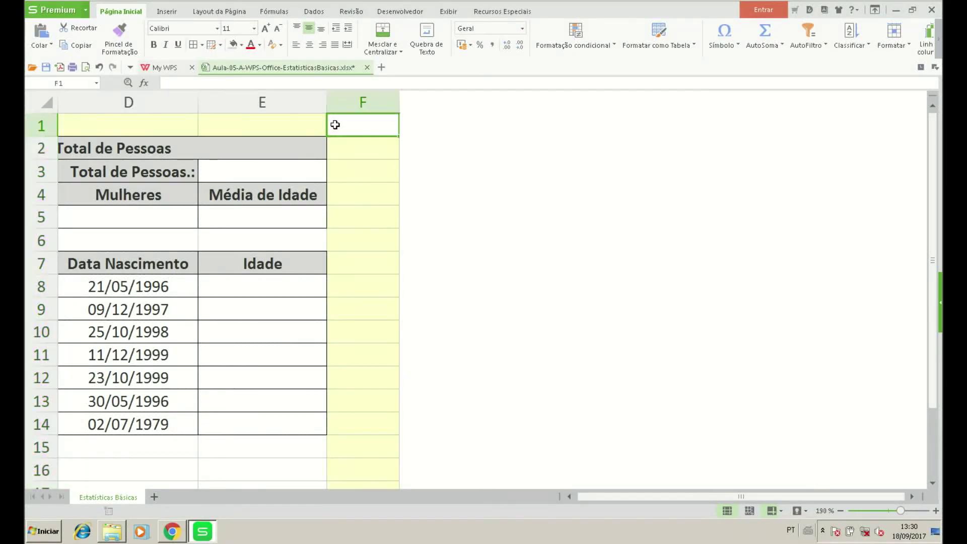
key("ctrl+Home")
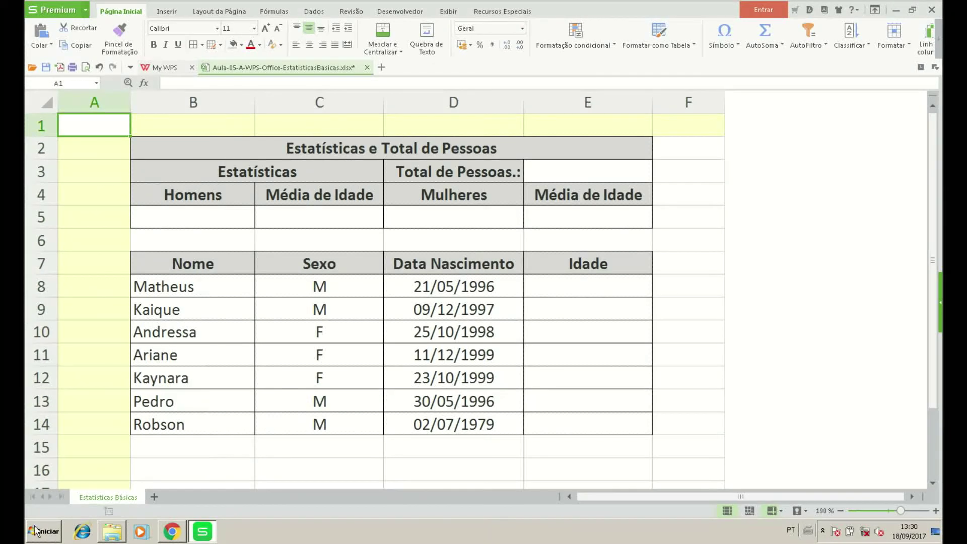
- Hide rows 16 through the last row with Ocultar, keeping rows 1–15 visible
scroll(60, 461, "down", 3)
scroll(63, 433, "down", 1)
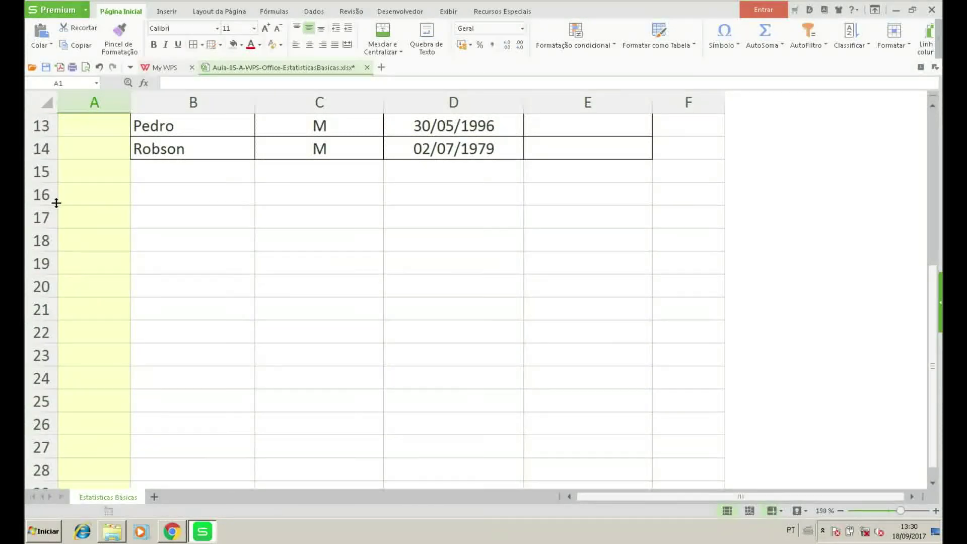
left_click(42, 196)
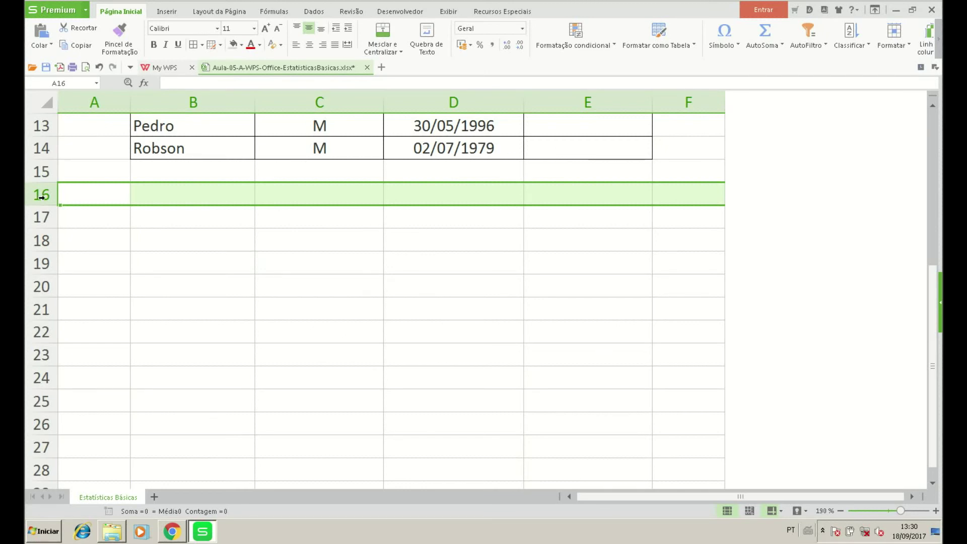
key("ctrl+shift+Down")
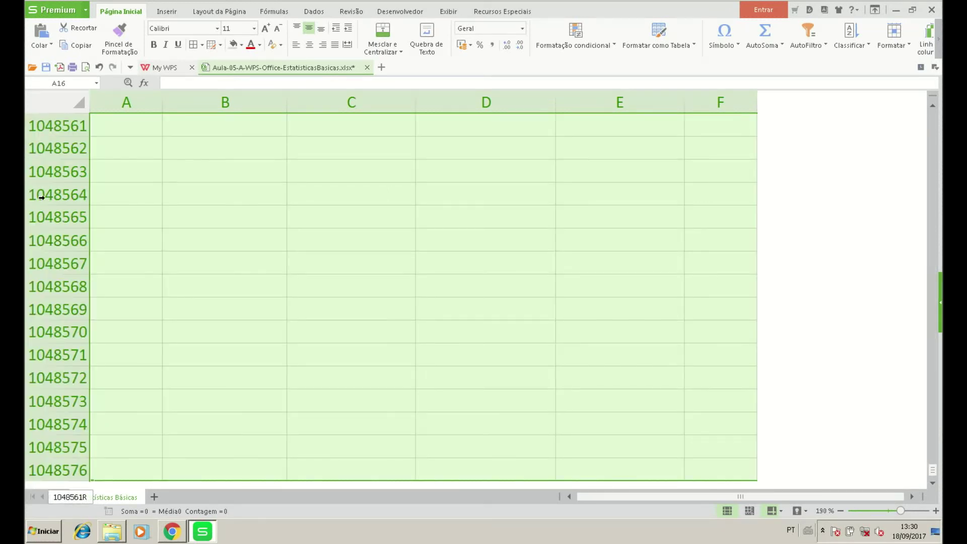
right_click(68, 195)
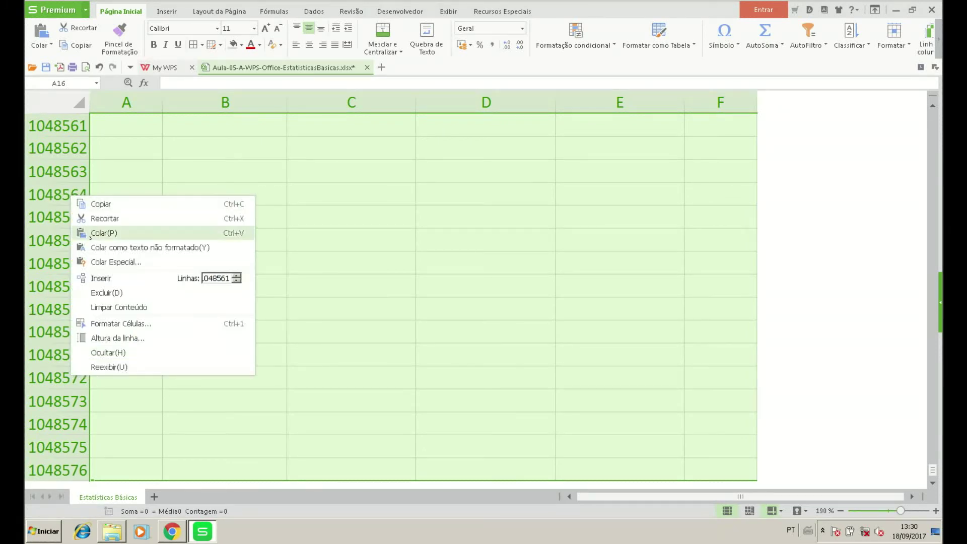
left_click(127, 353)
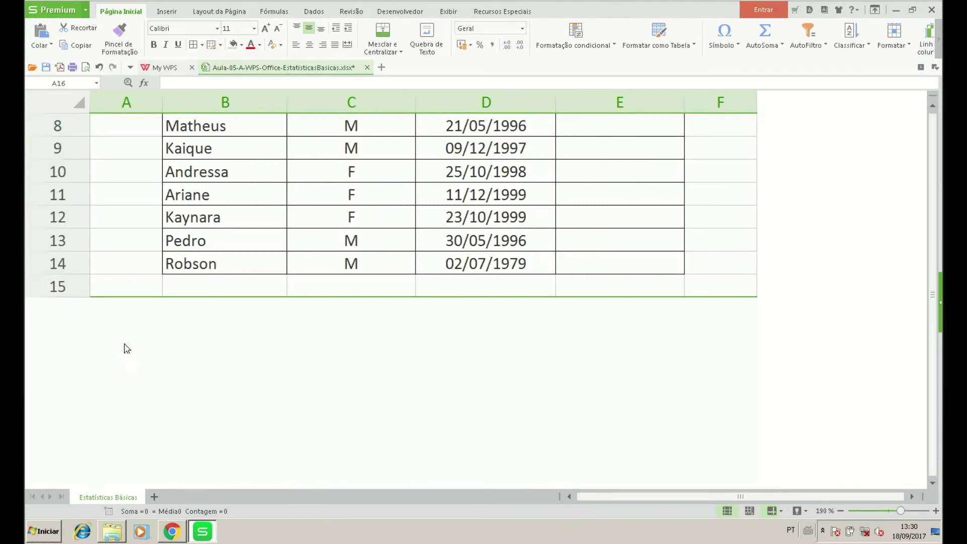
left_click(129, 286)
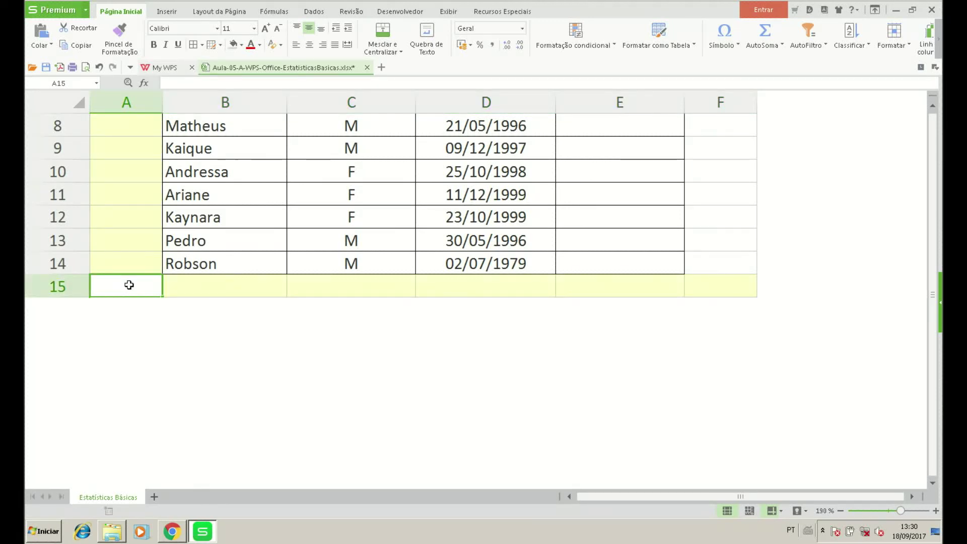
key("Up")
key("Up")
key("Up")
key("Up")
key("Up")
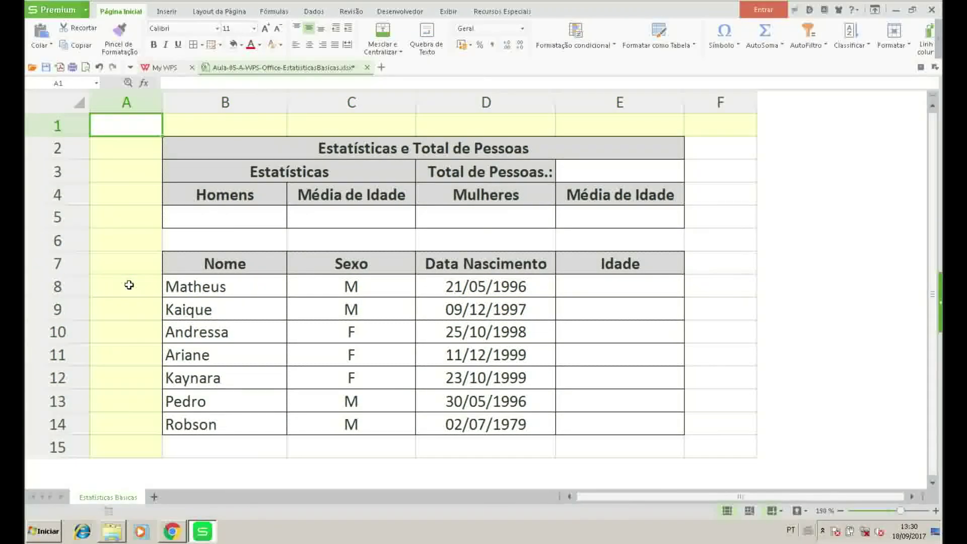
- Save the workbook Aula-05-A-WPS-Office-EstatisticasBasicas.xlsx
left_click(47, 69)
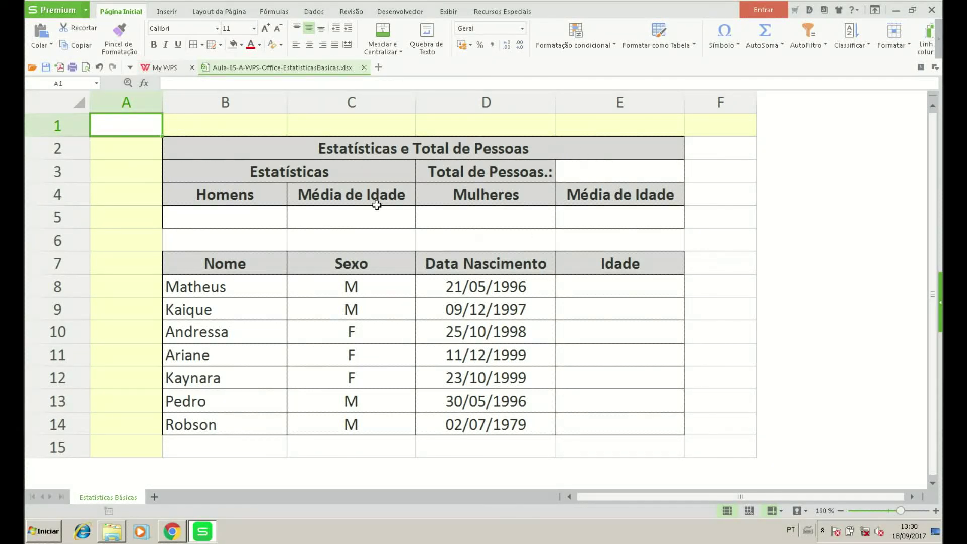